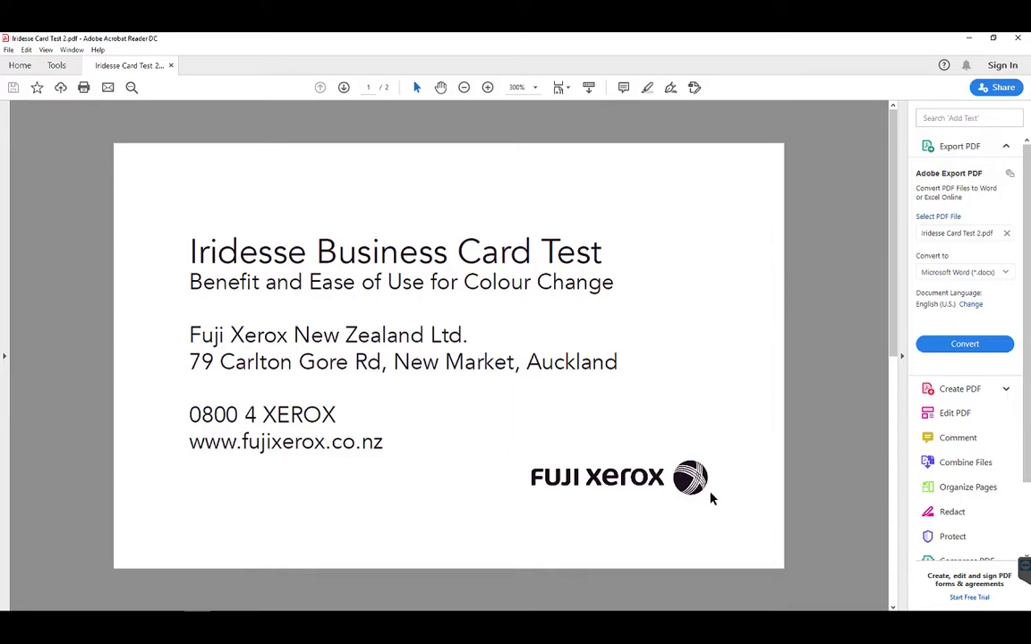
Review both pages of Iridesse Card Test 2.pdf, the contact text and the gold logo, and close the document.
click(343, 87)
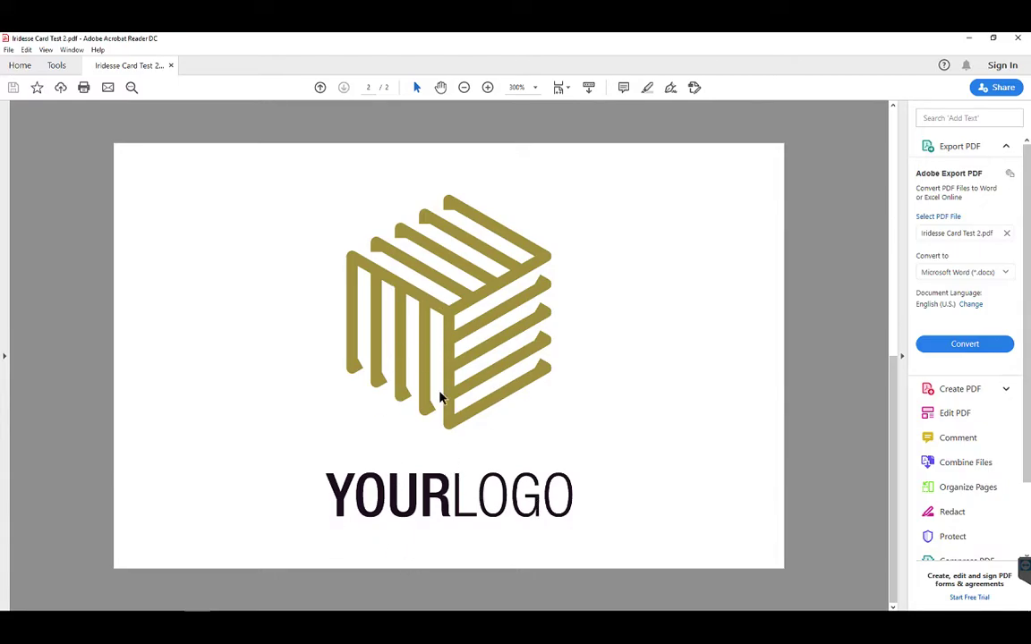
click(318, 90)
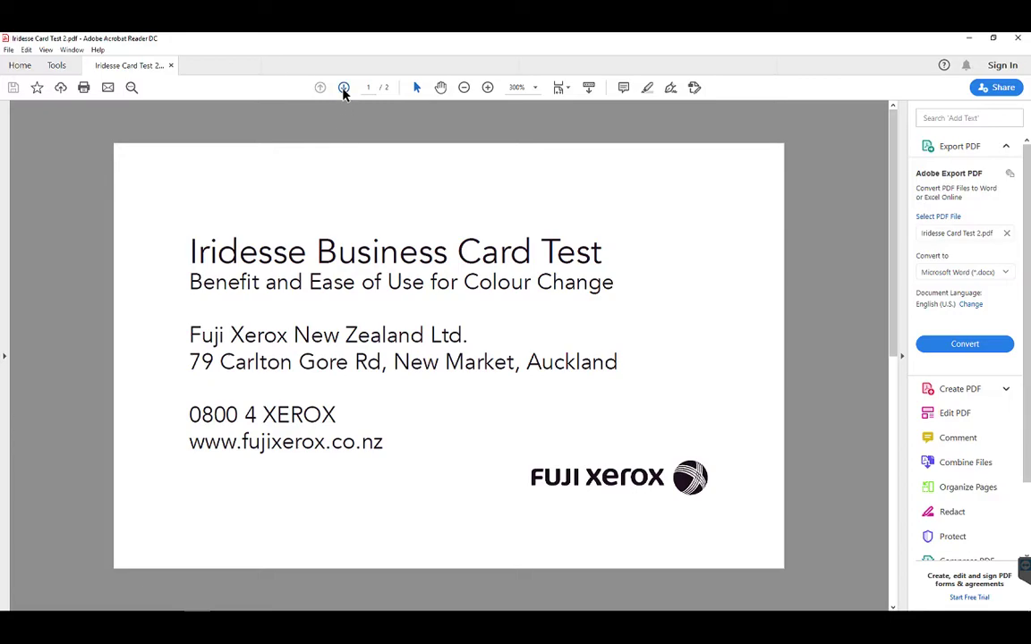
click(343, 89)
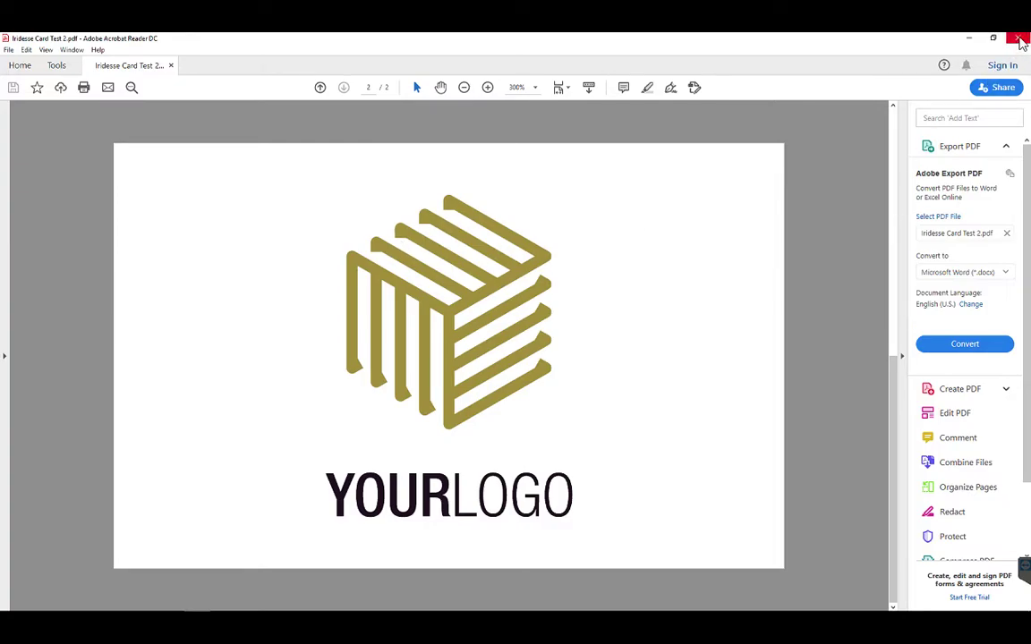
click(1019, 40)
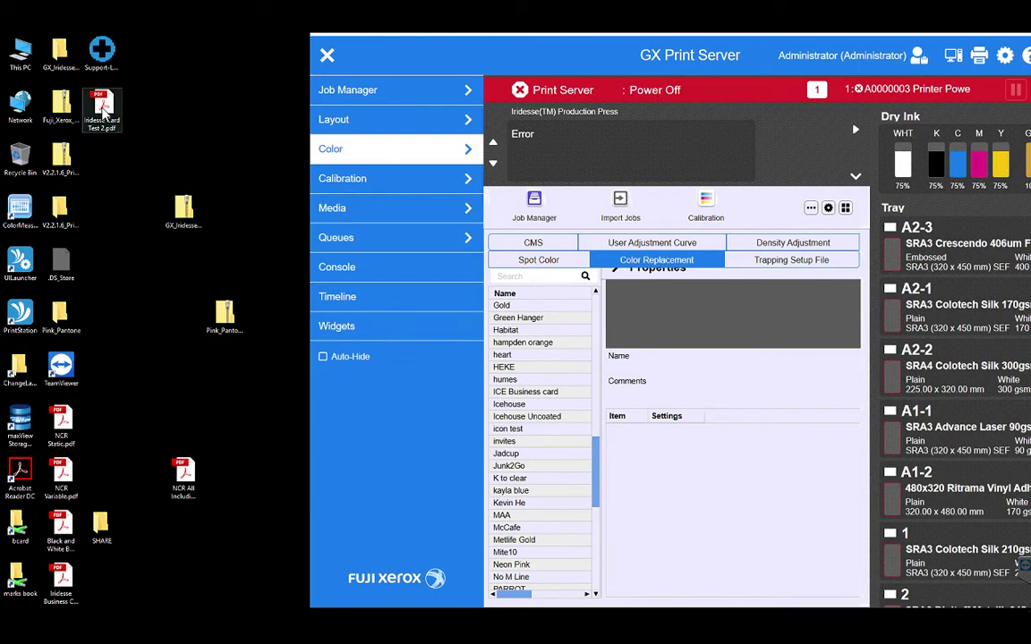
Import Iridesse Card Test 2.pdf from the desktop into GX Print Server's Job Manager with the 21up 350 Business Cards template, on hold.
click(534, 204)
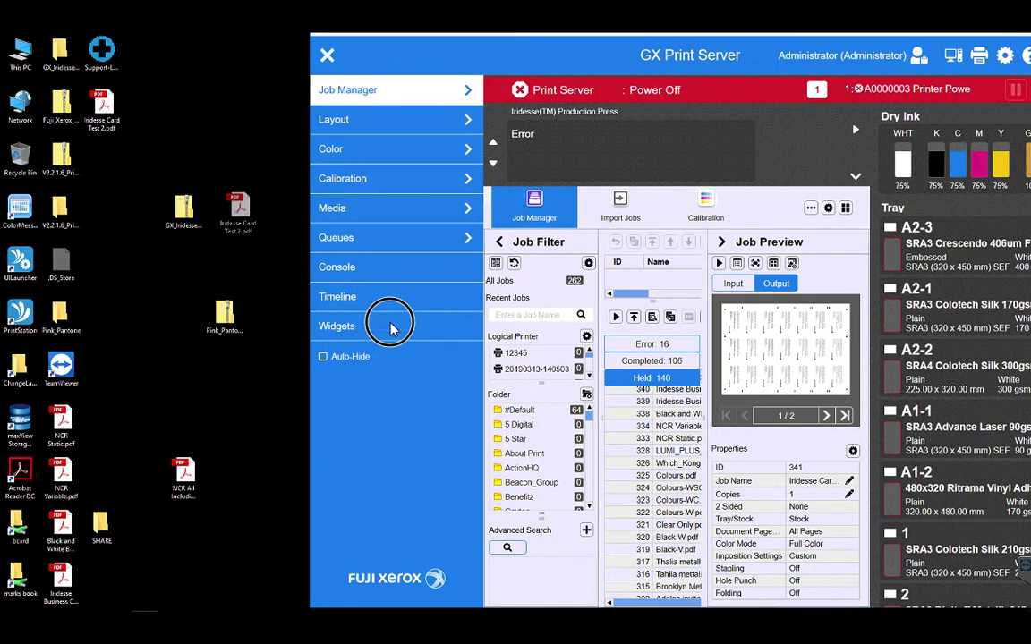
click(657, 438)
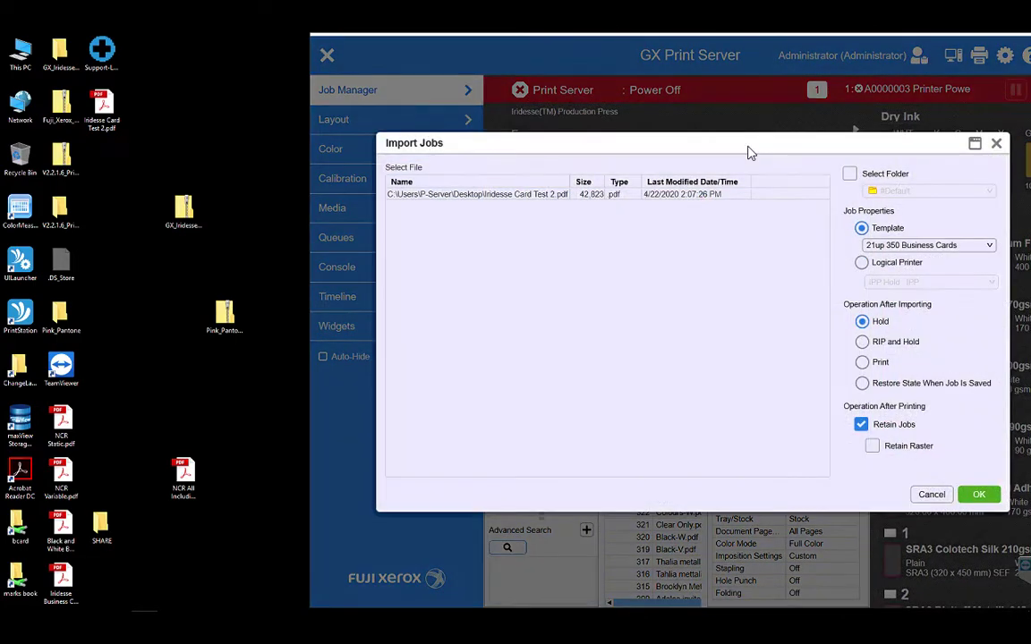
drag(748, 149, 714, 111)
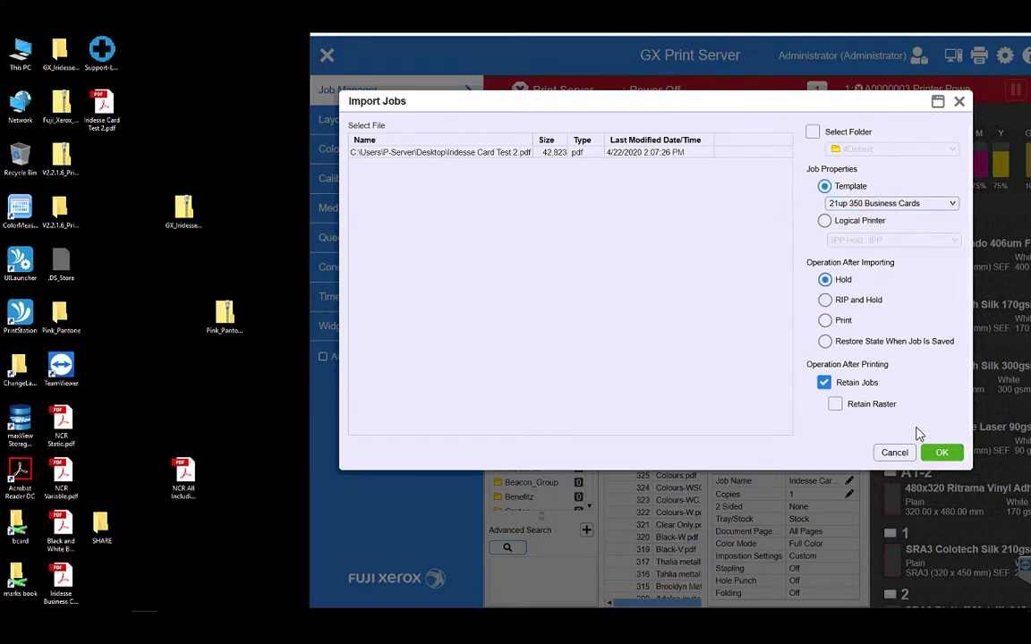
click(936, 454)
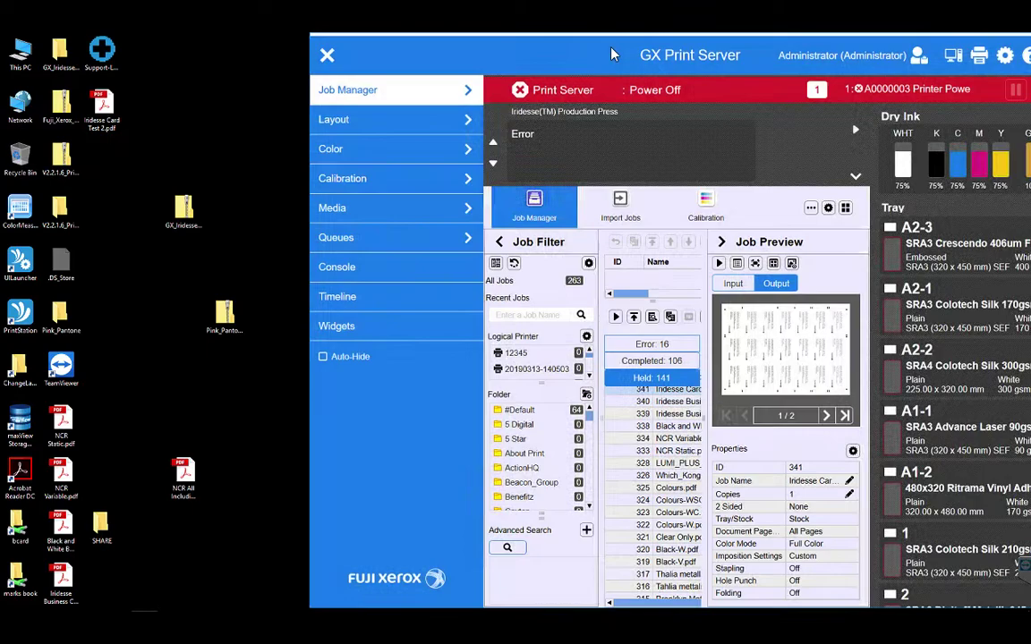
Maximize the print server window and preview the newly imported job's input page and both sides of its imposed output.
double_click(612, 55)
click(413, 374)
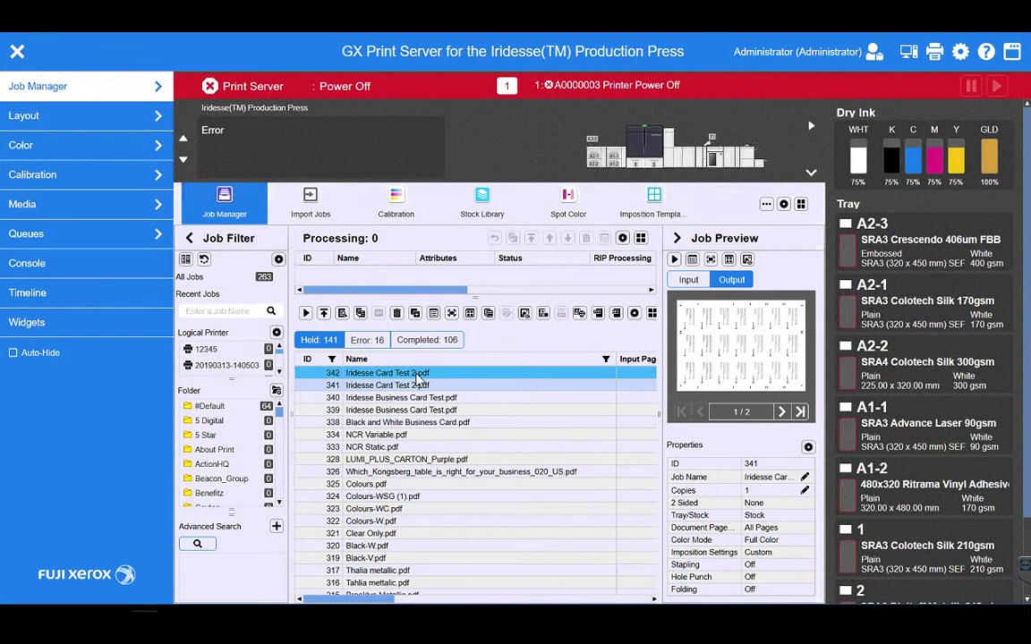
click(688, 279)
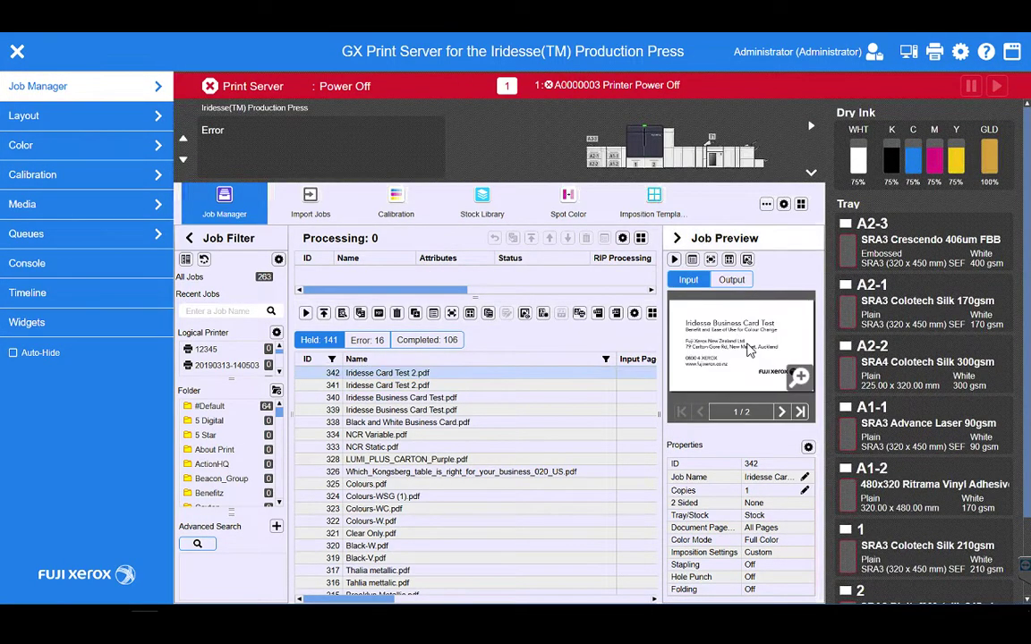
click(731, 280)
click(781, 413)
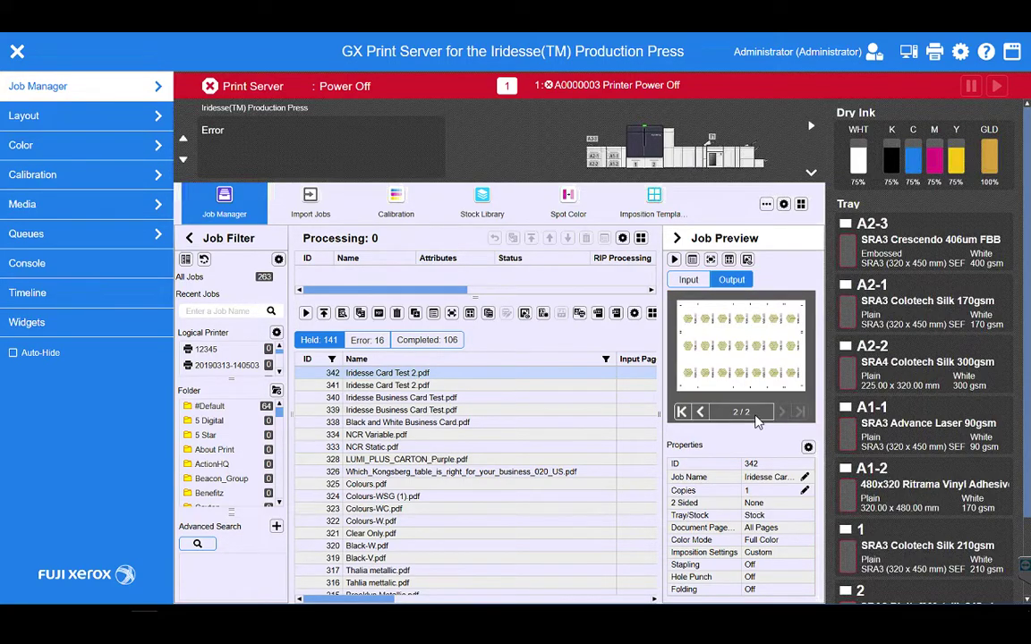
Open the newest Iridesse Card Test 2 job in the Raster Image Viewer, creating its RIP data.
click(454, 375)
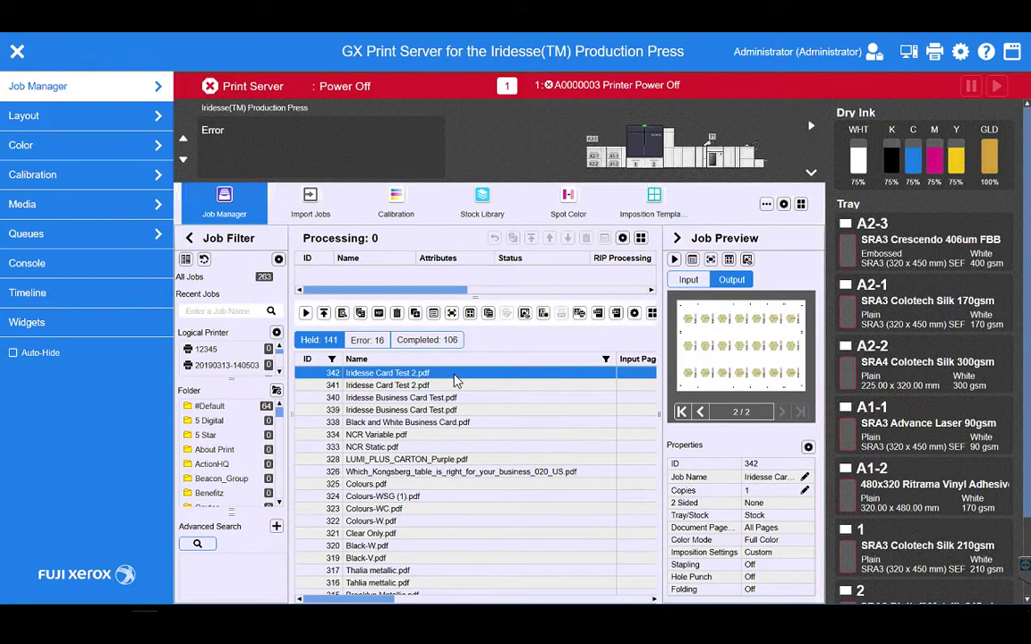
click(17, 51)
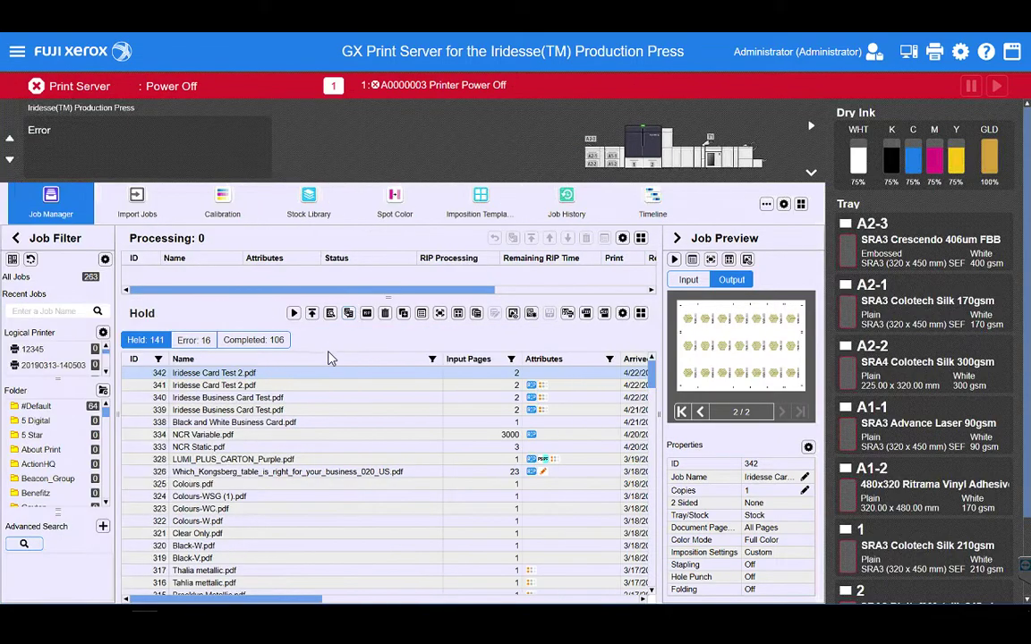
right_click(300, 378)
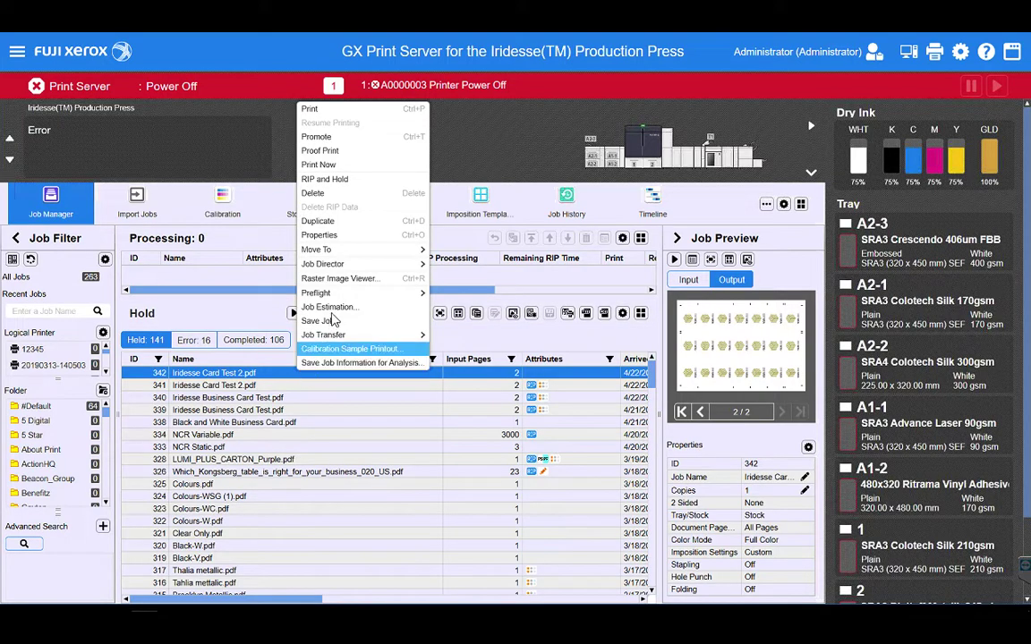
click(340, 285)
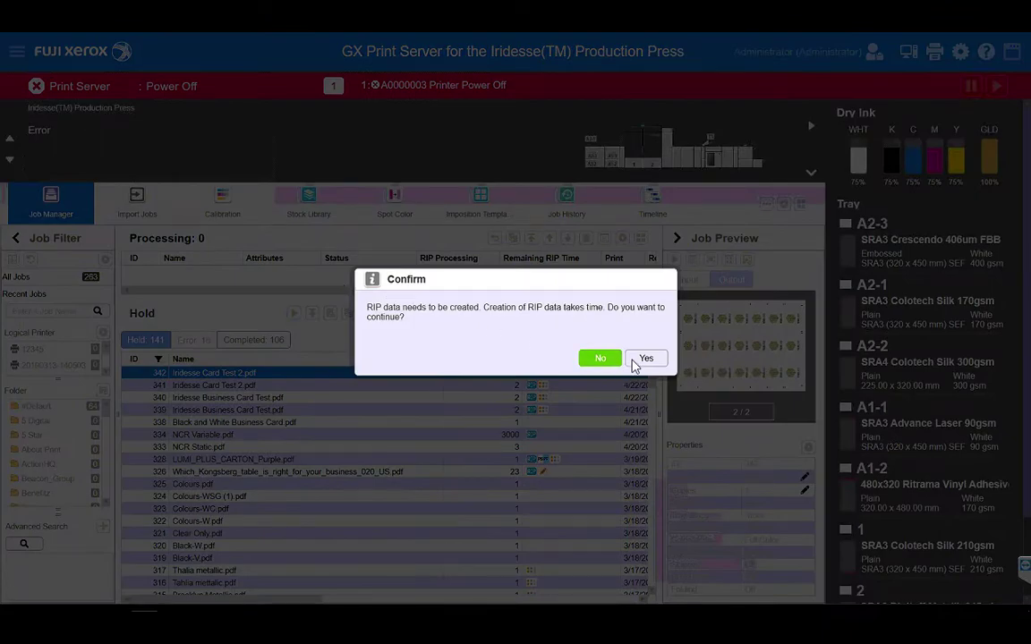
click(637, 360)
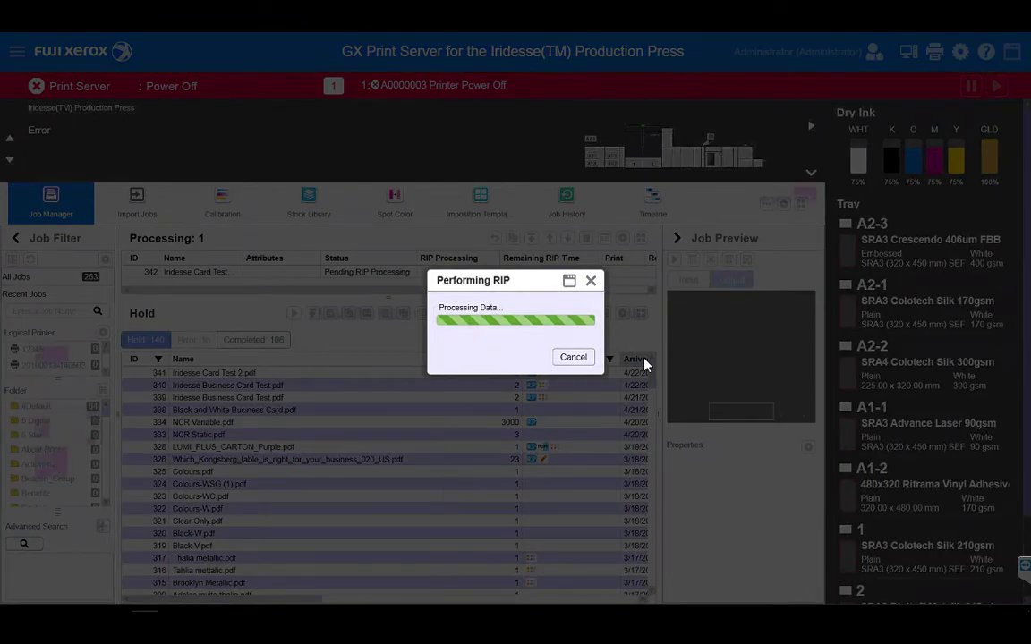
key(ctrl+a)
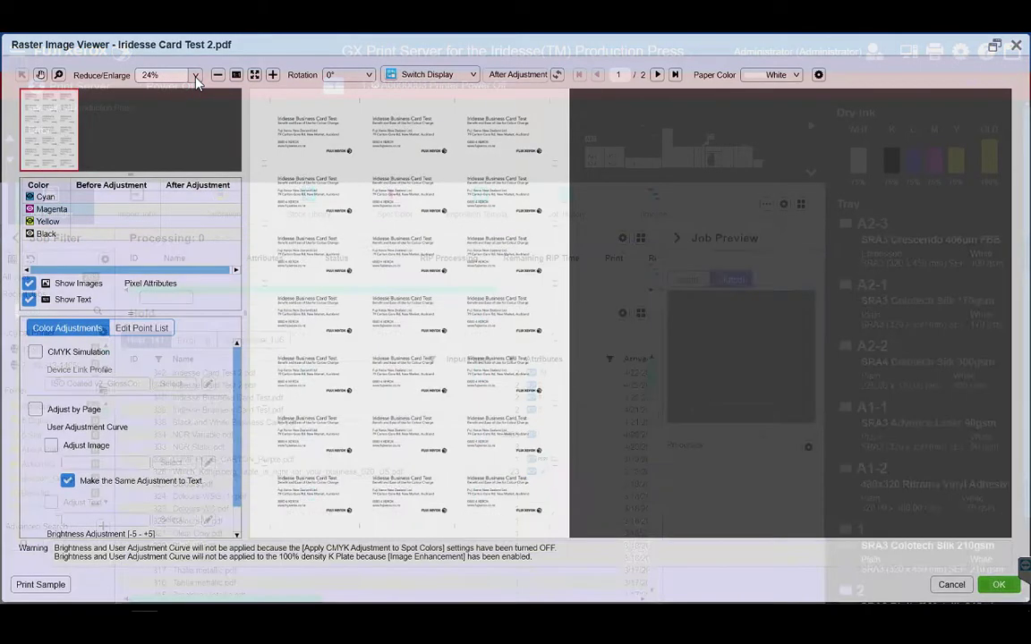
Inspect the CMYK values of the page 1 text and the page 2 logo at 100% and close the viewer.
click(196, 78)
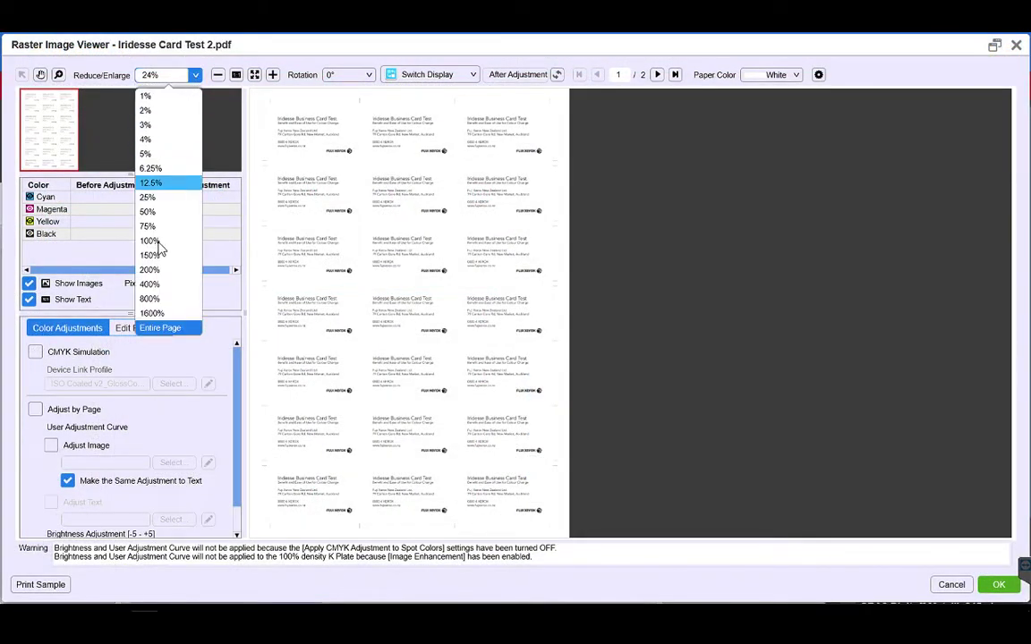
click(158, 247)
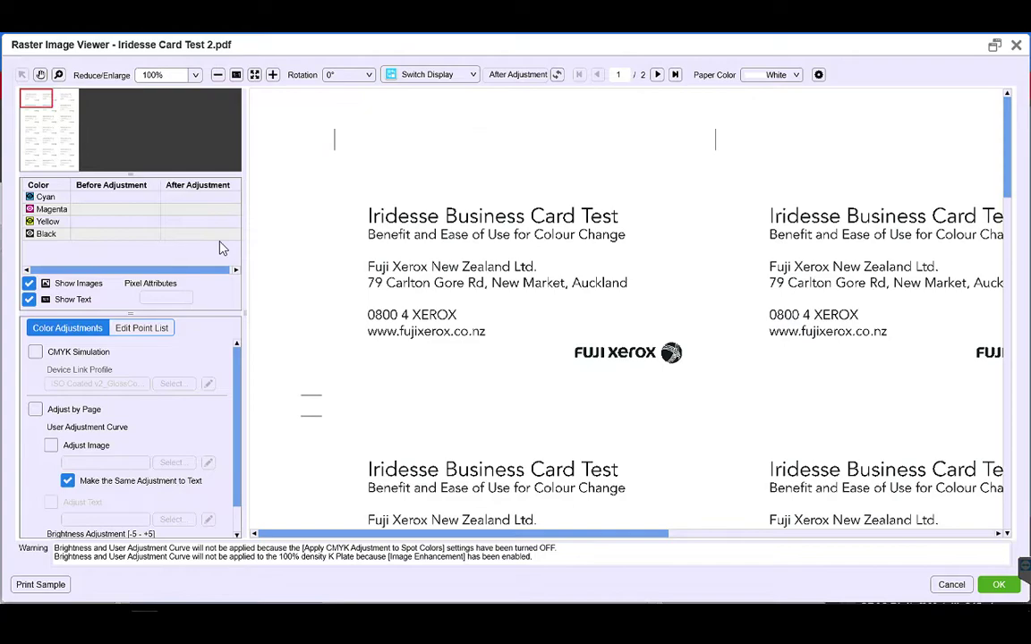
mouse_move(669, 360)
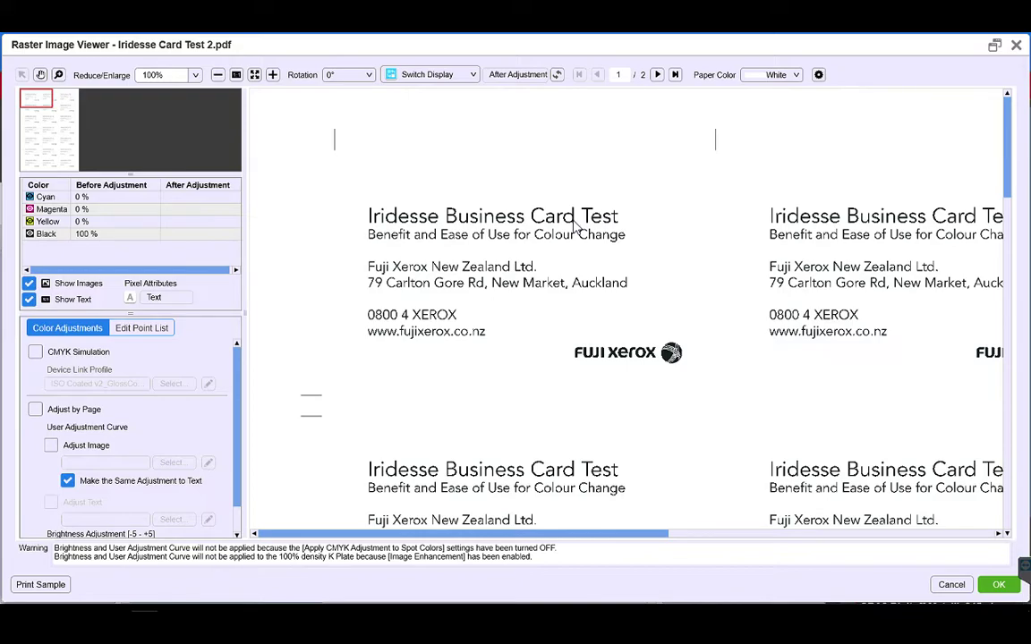
click(658, 76)
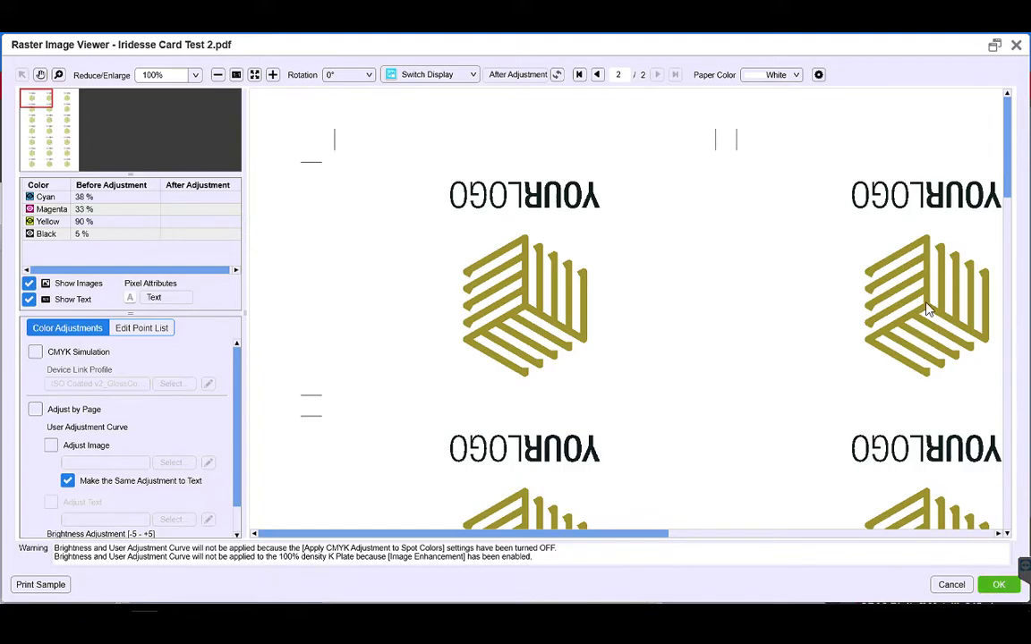
click(998, 584)
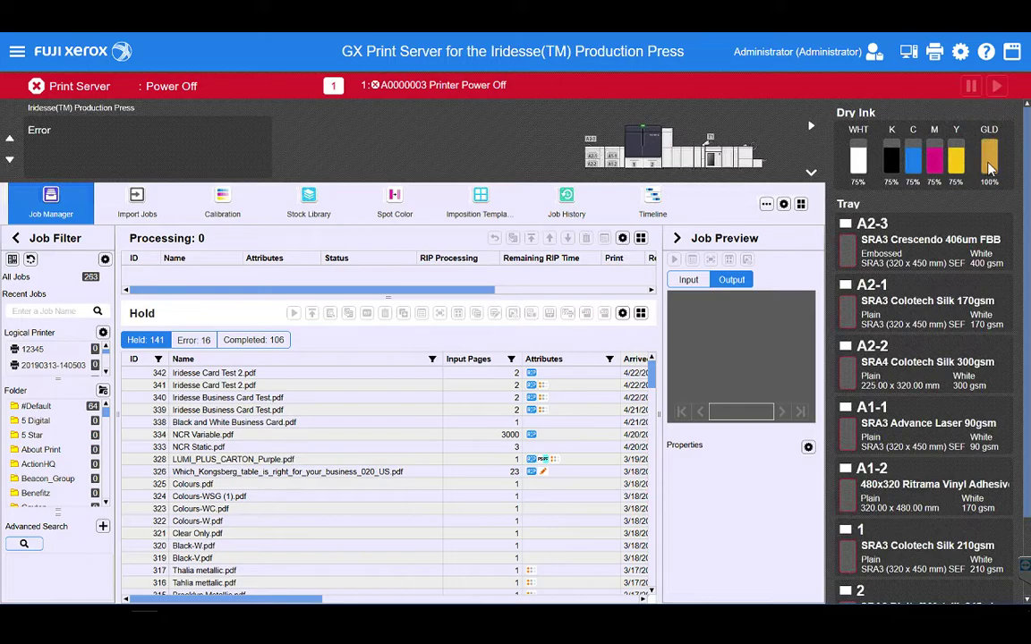
mouse_move(992, 157)
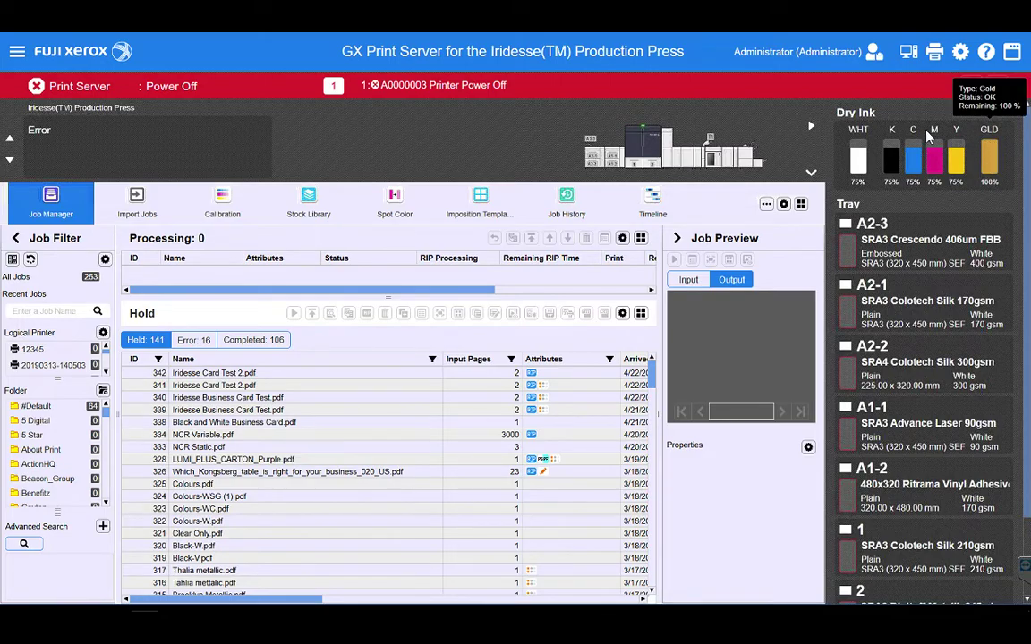
In the newest Iridesse Card Test 2 job's properties, set the paper stock to SRA3 Curious Skin 380gsm for cmyk.
click(286, 374)
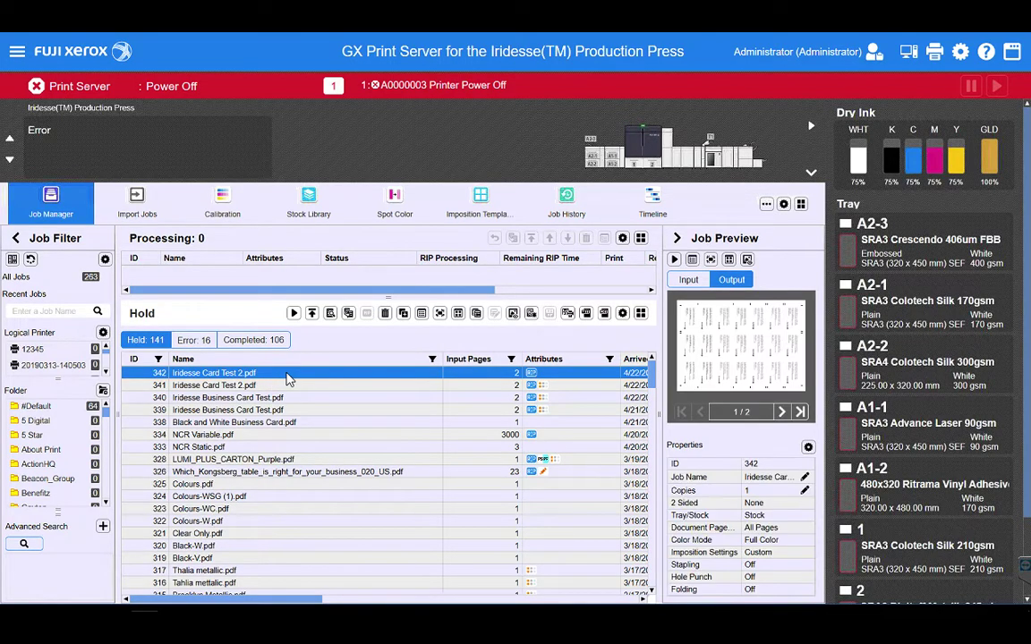
double_click(284, 373)
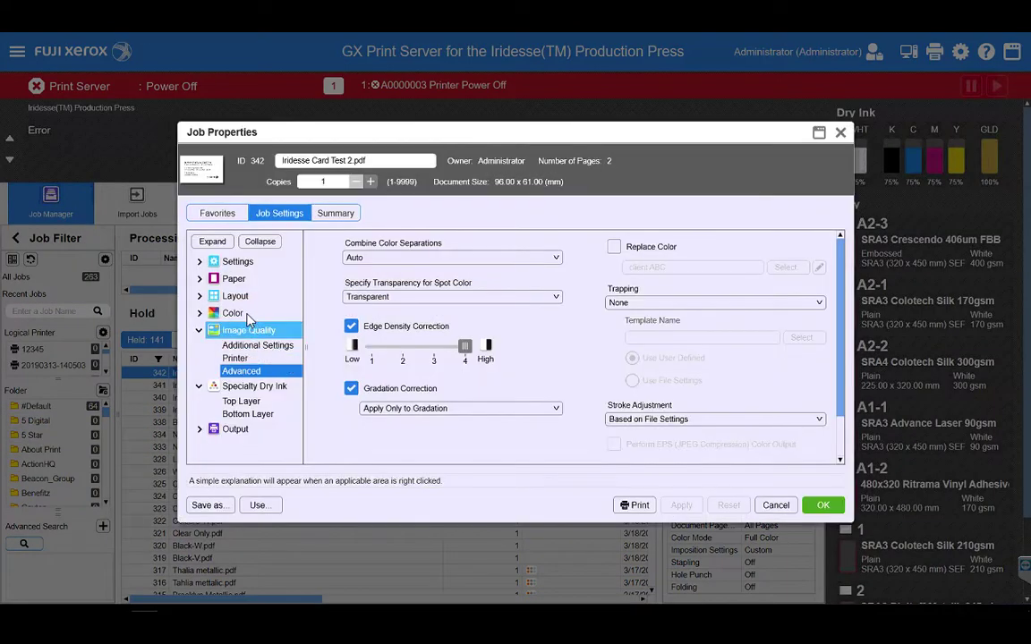
click(233, 281)
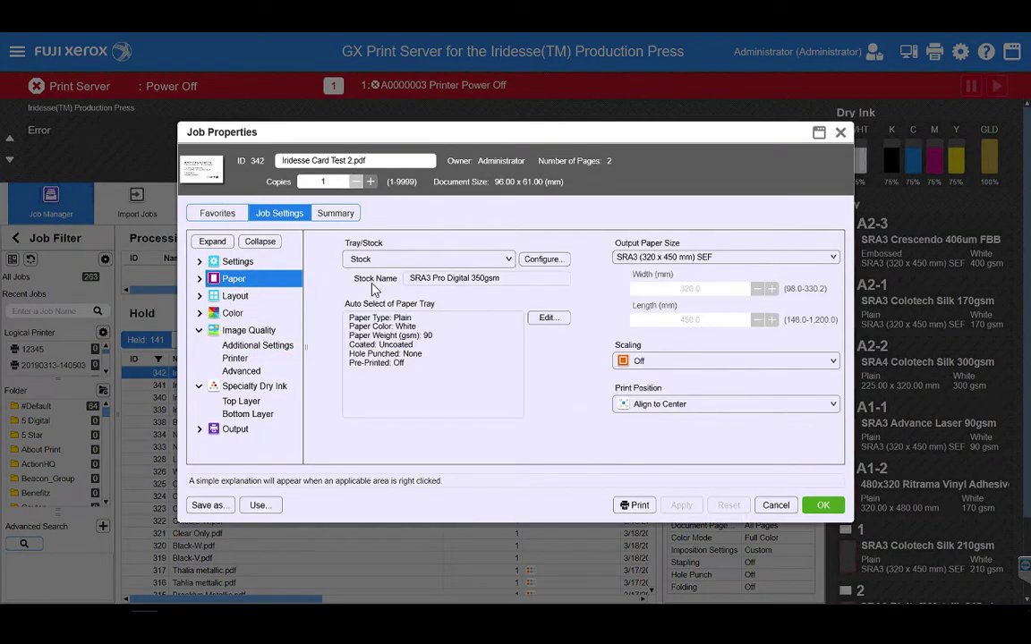
click(538, 258)
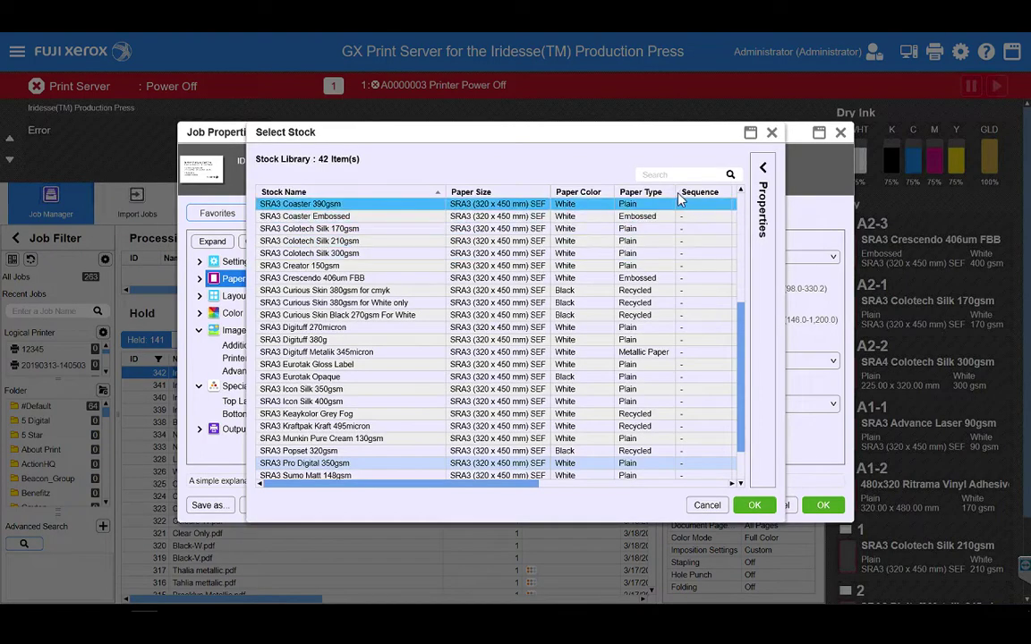
click(671, 174)
text(skin)
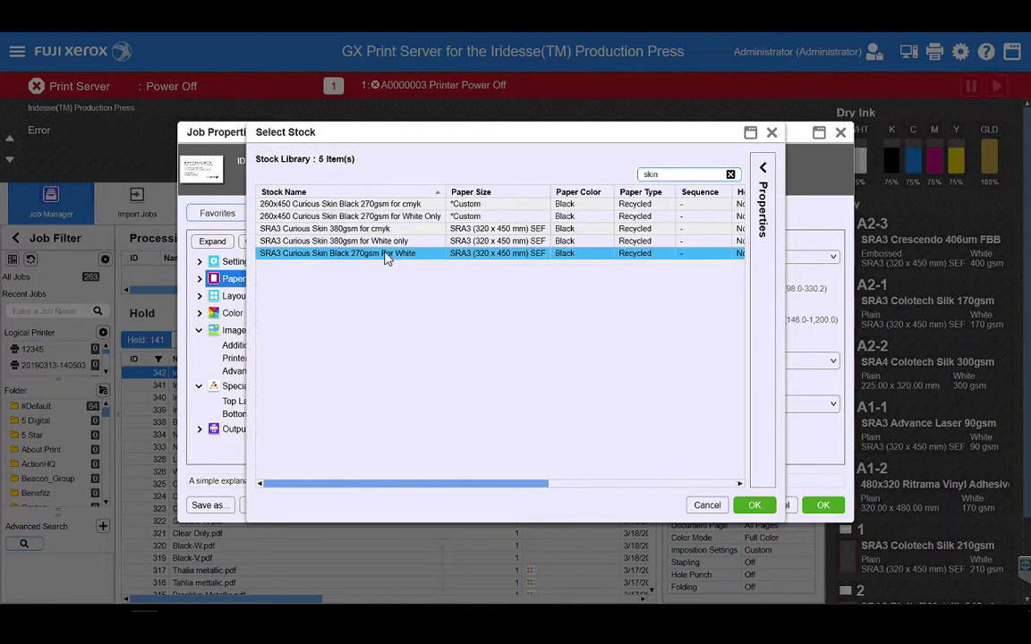
click(385, 240)
click(385, 229)
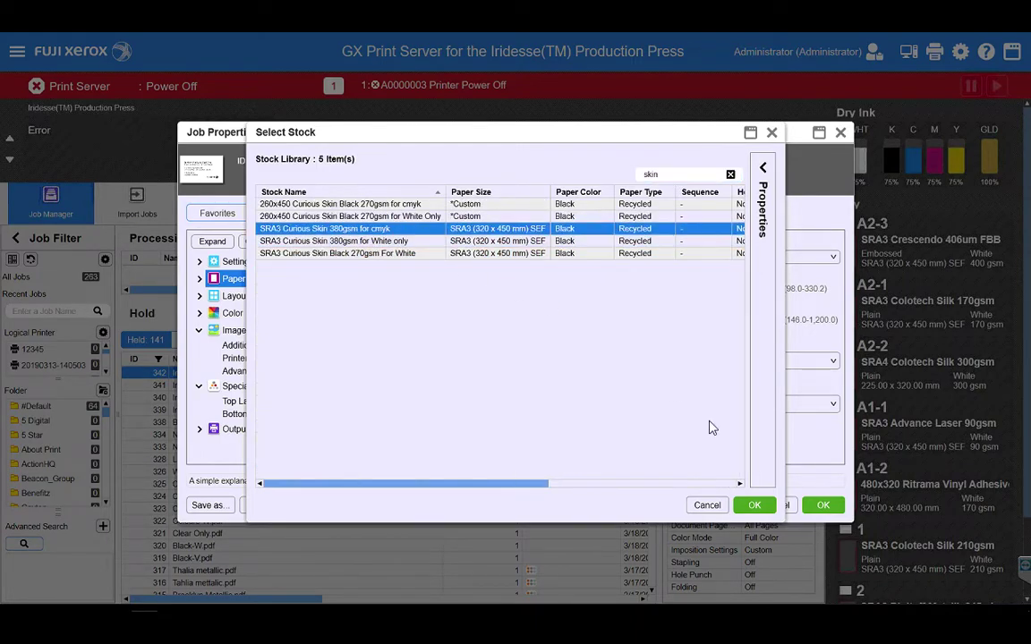
click(754, 504)
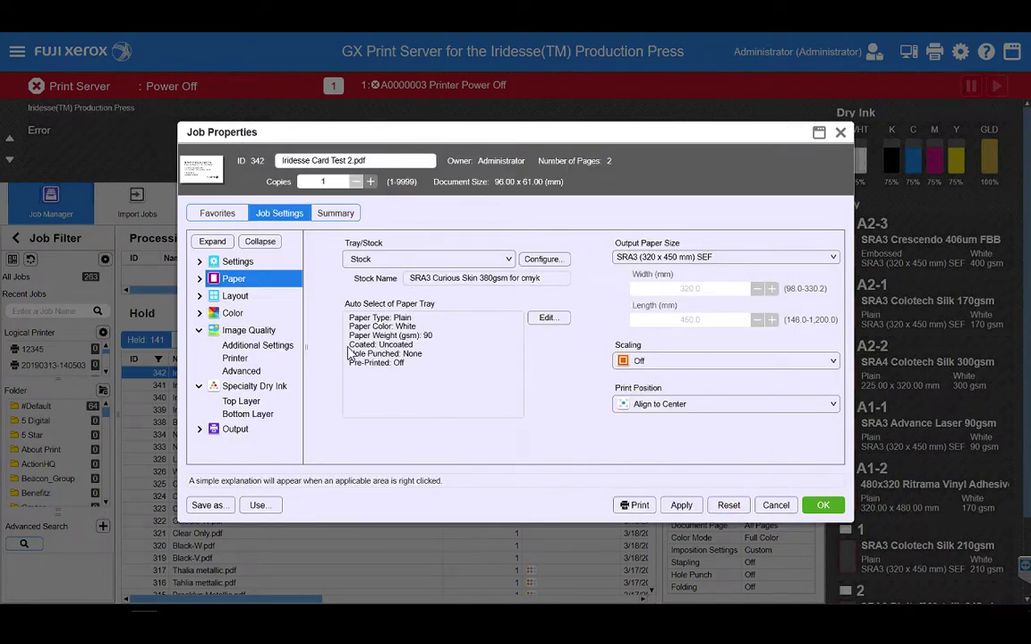
Enable Use Specialty Dry Ink for the job.
click(251, 386)
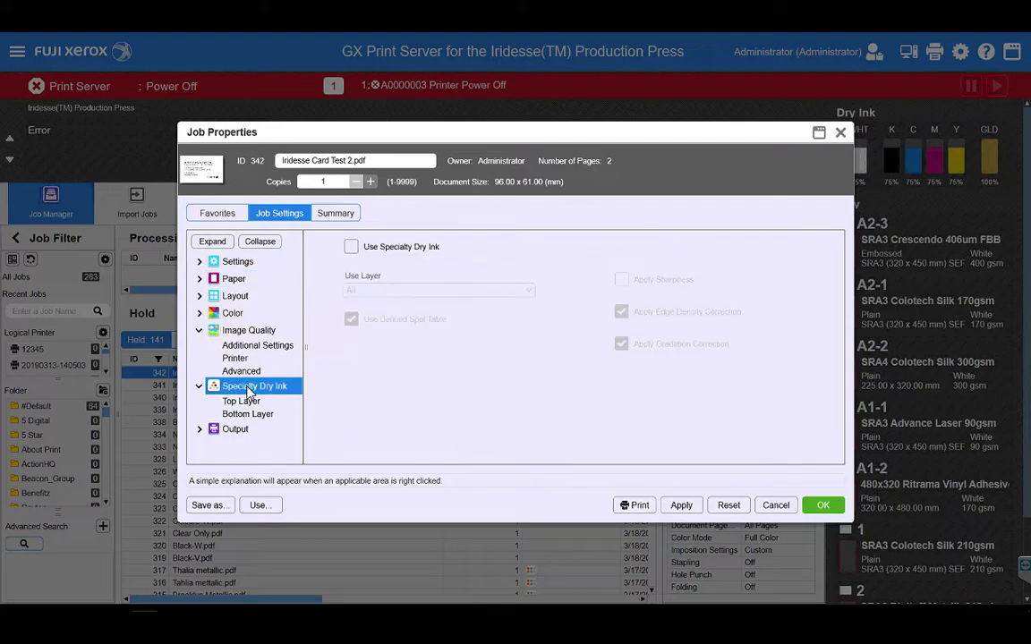
click(352, 247)
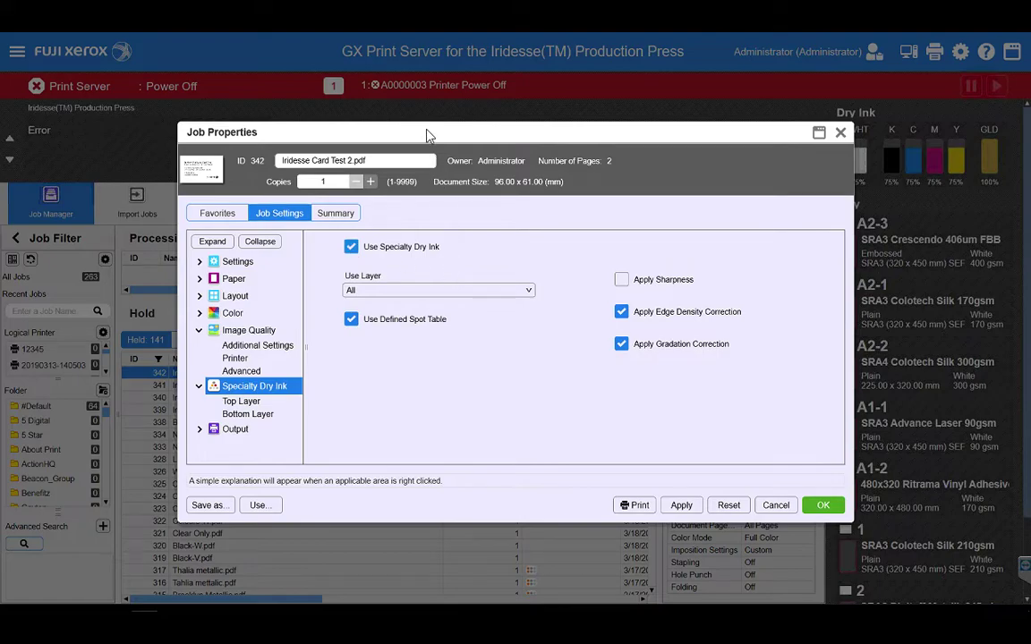
drag(383, 117, 415, 130)
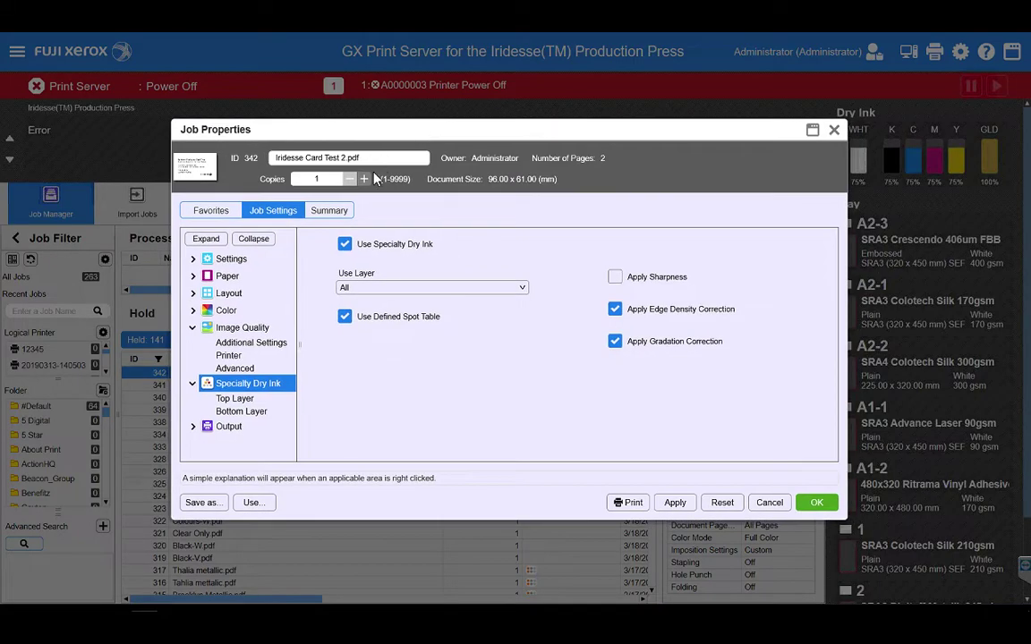
Enable Replace Color in the job's advanced image quality settings and start a new colour replacement named Iridesse Card.
click(246, 371)
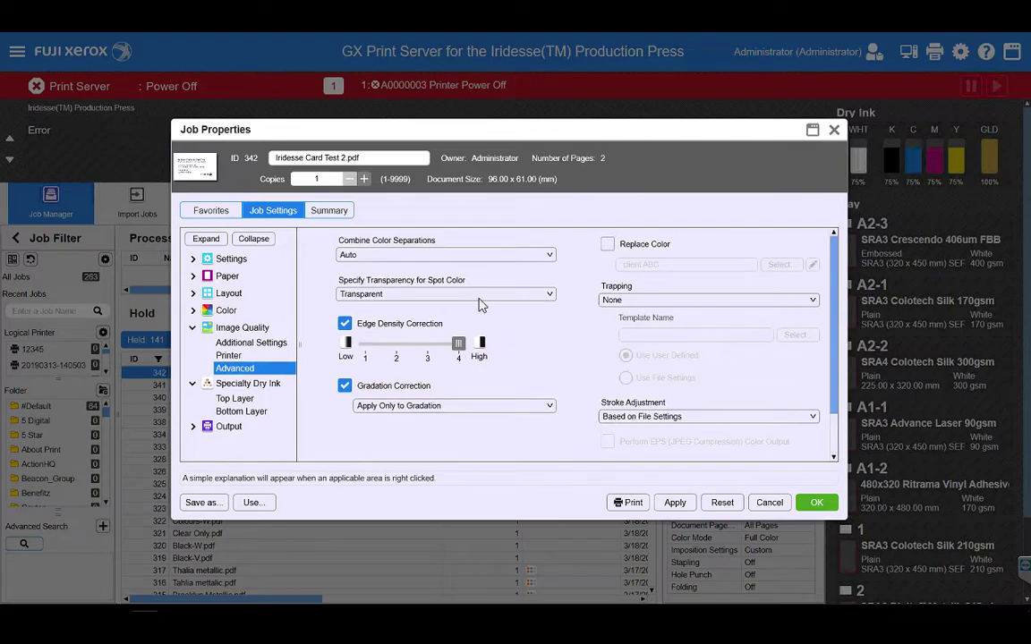
click(608, 245)
click(779, 264)
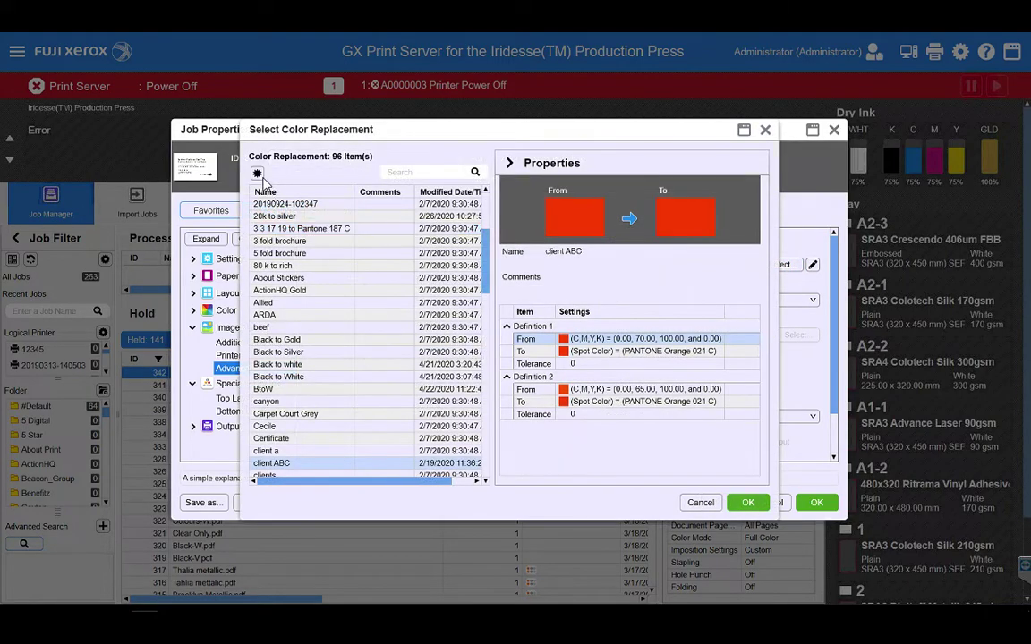
click(257, 174)
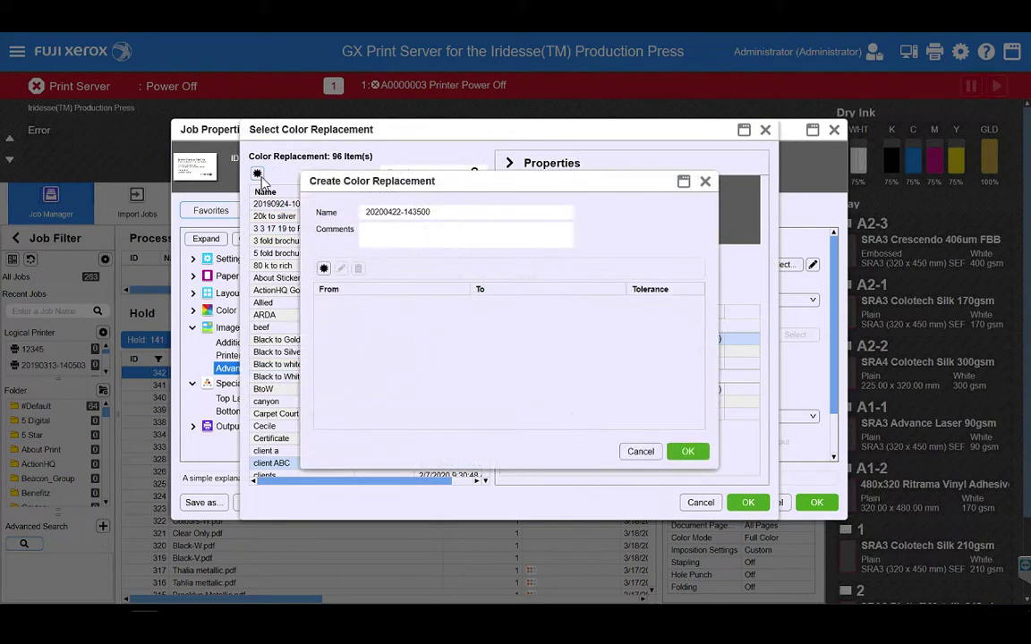
click(418, 192)
drag(417, 192, 321, 195)
text(f)
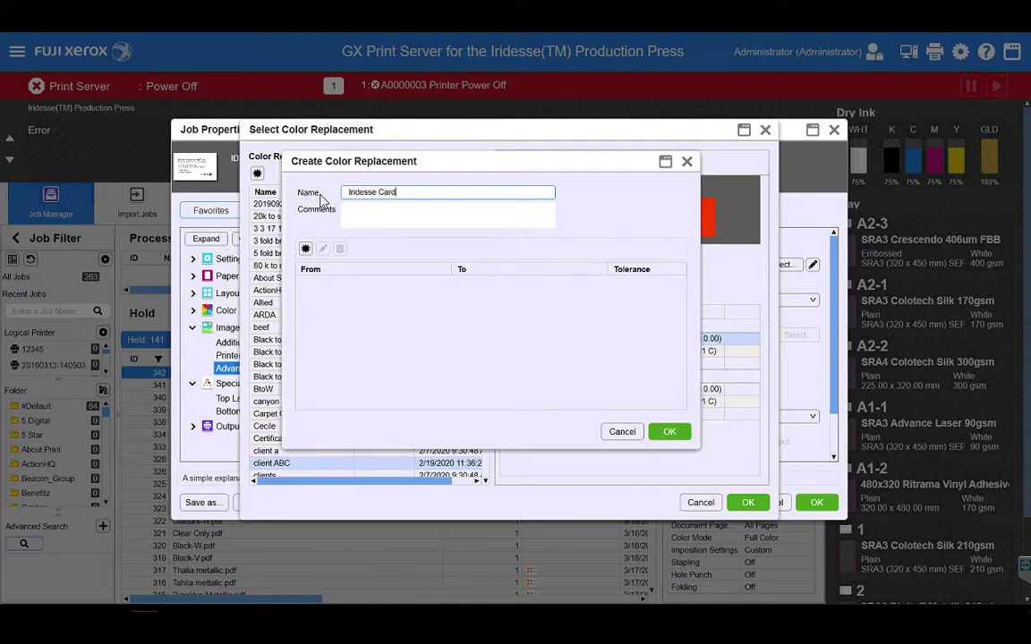
click(421, 166)
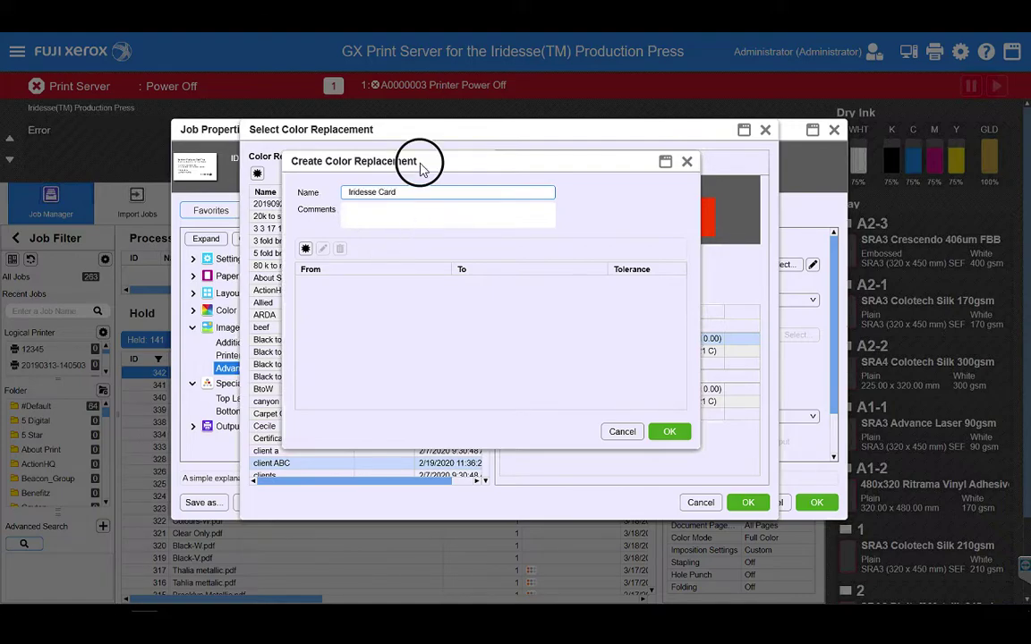
Add a replacement definition whose source colour is CMYK with K set to 100.
click(305, 251)
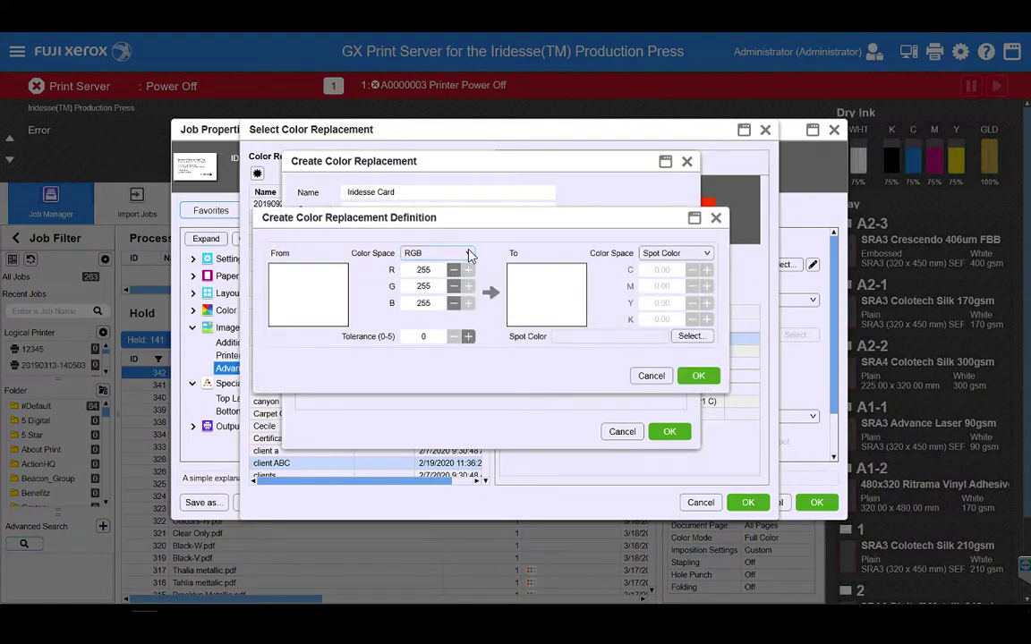
click(468, 255)
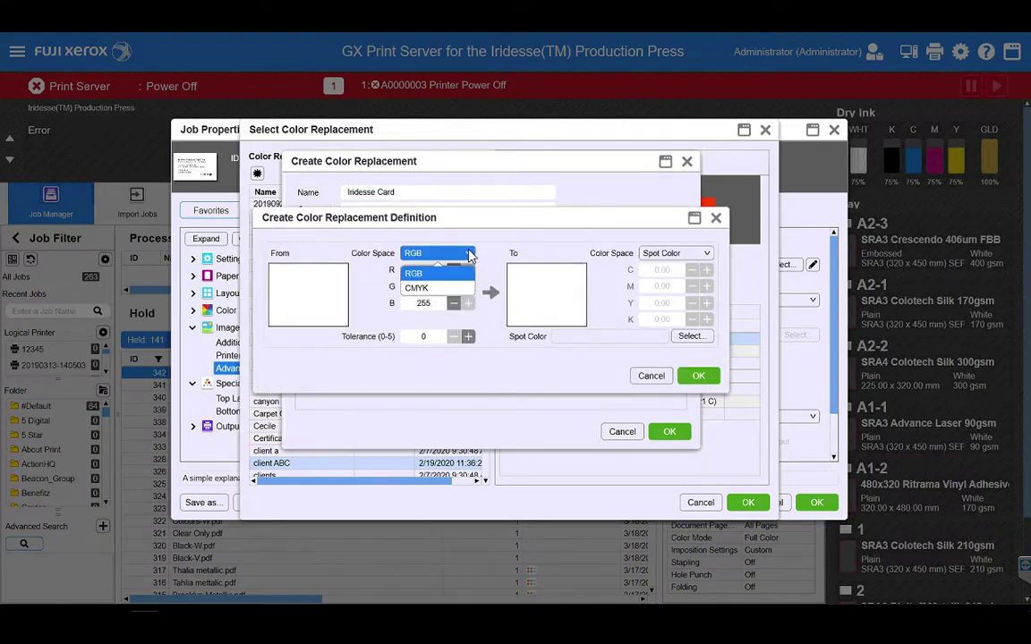
click(437, 290)
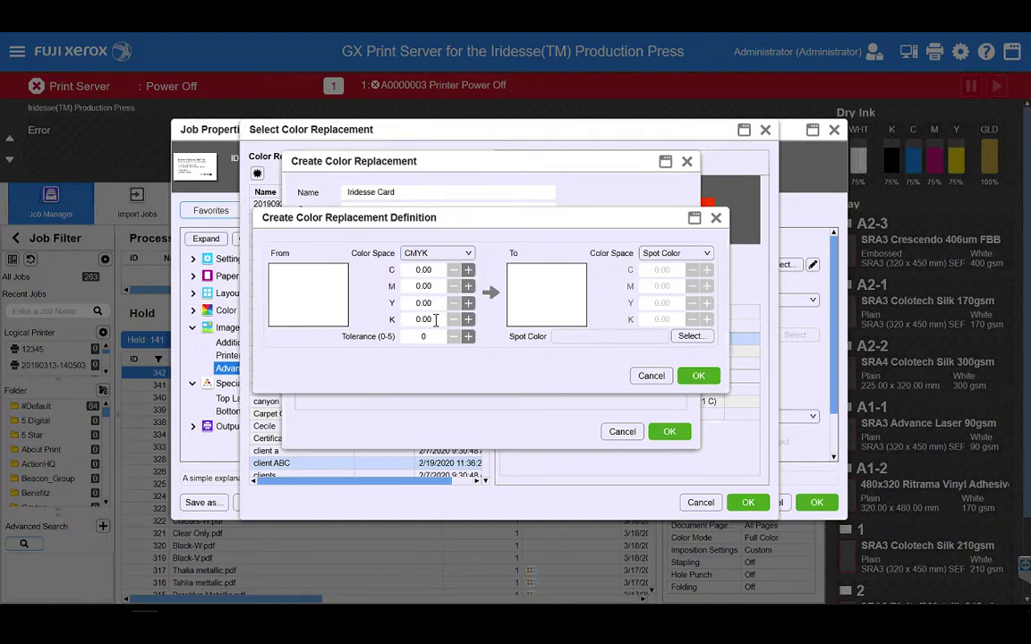
drag(436, 320, 400, 327)
text(1)
drag(659, 230, 653, 219)
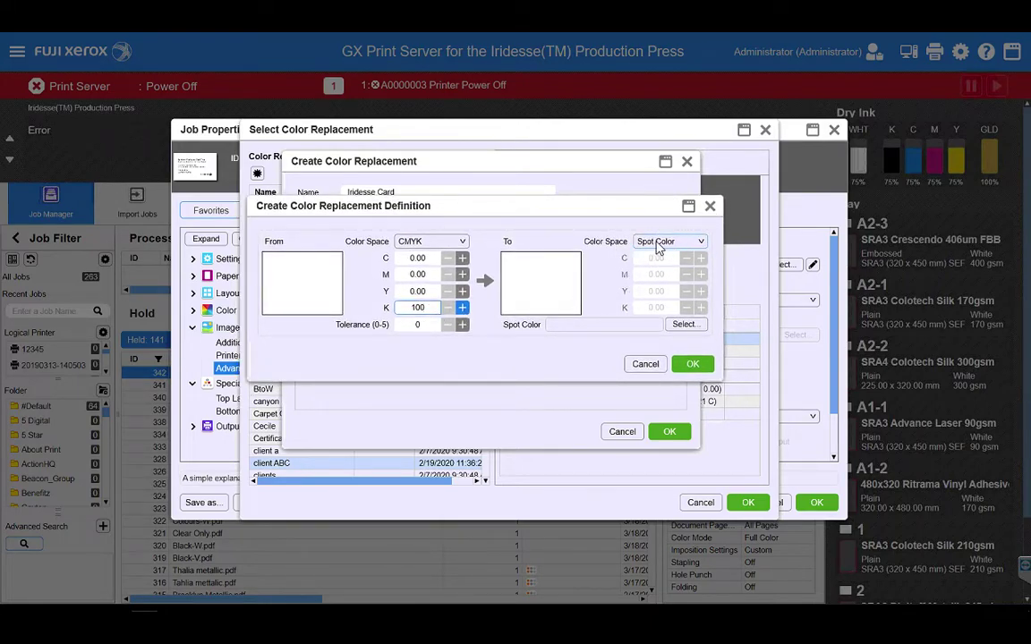
Set the definition's target spot colour to White from the Specialty Color category and save the definition.
click(686, 326)
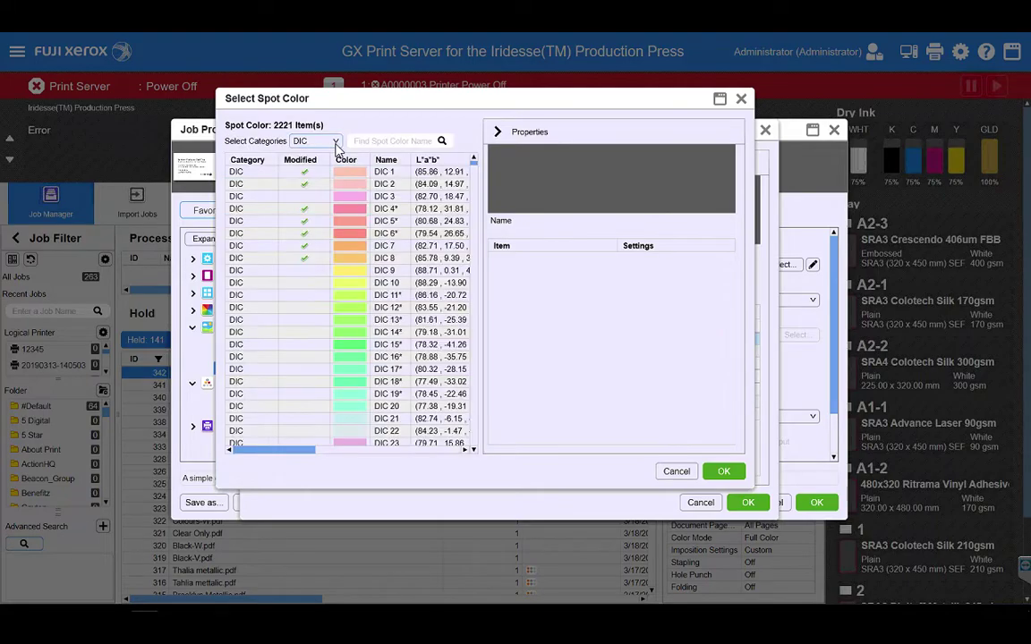
click(336, 143)
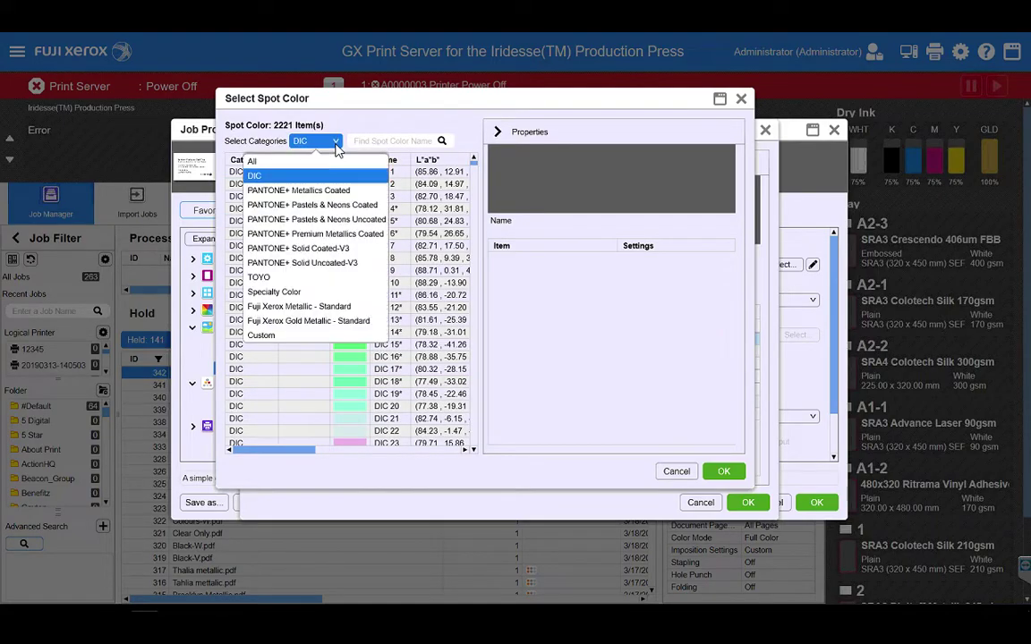
click(301, 294)
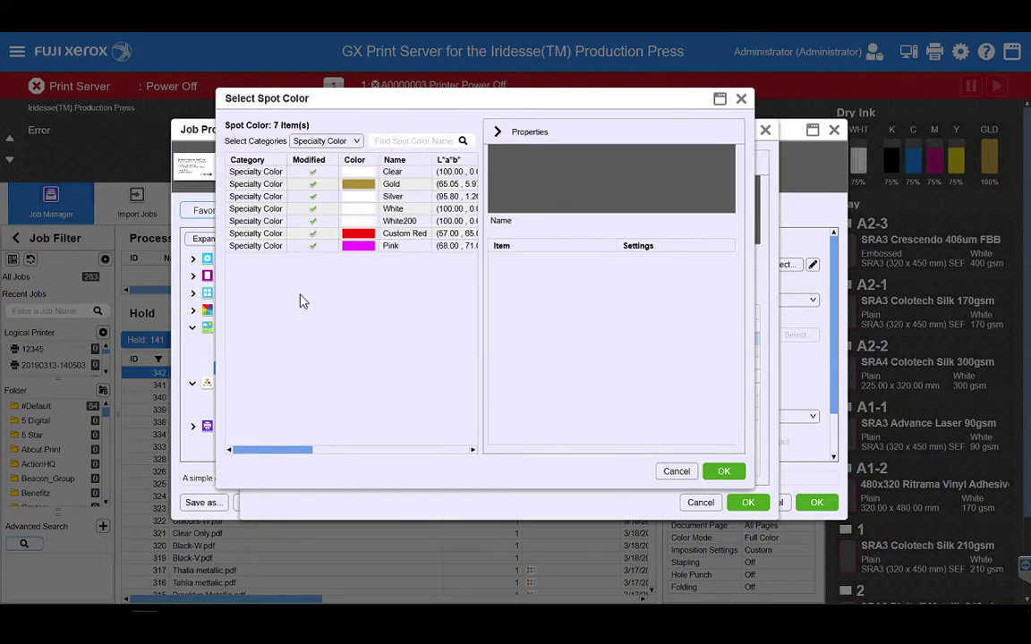
click(364, 212)
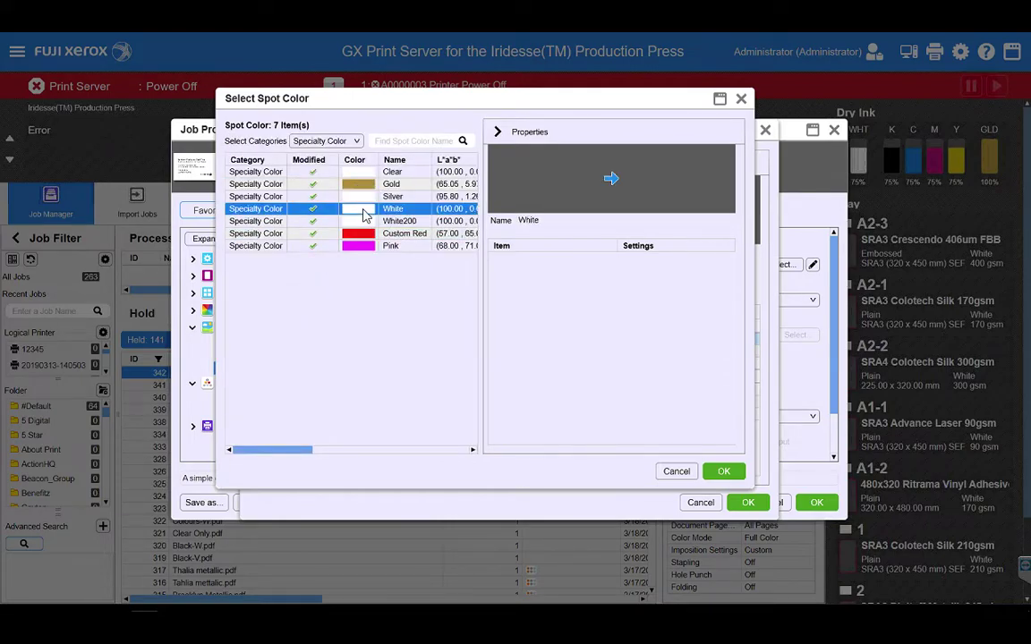
click(724, 473)
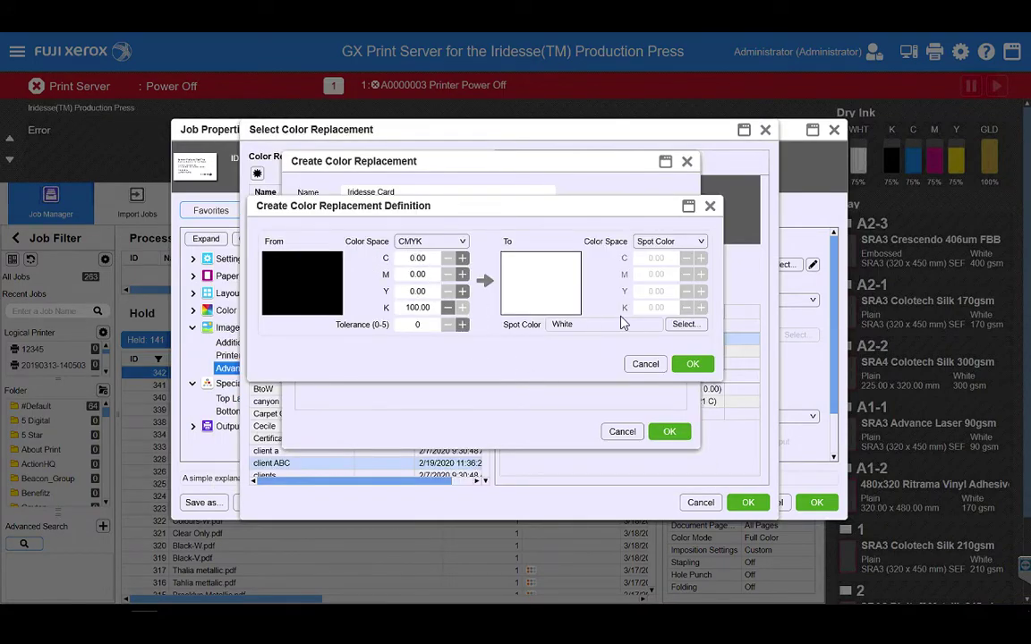
click(688, 365)
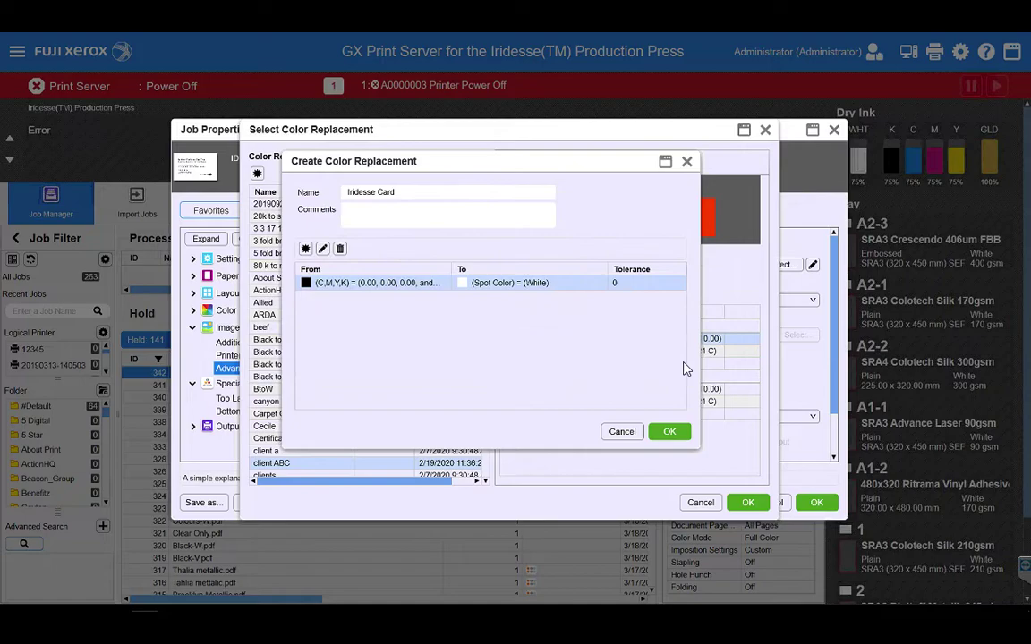
Add a second replacement definition with the CMYK source colour C 38, M 33, Y 90, K 5.
click(305, 248)
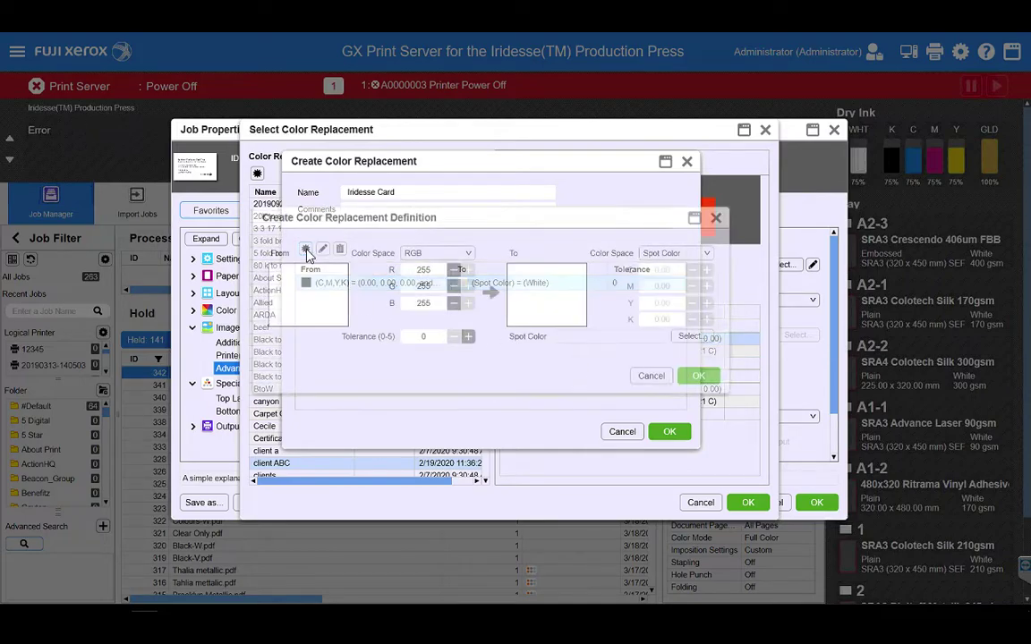
click(438, 253)
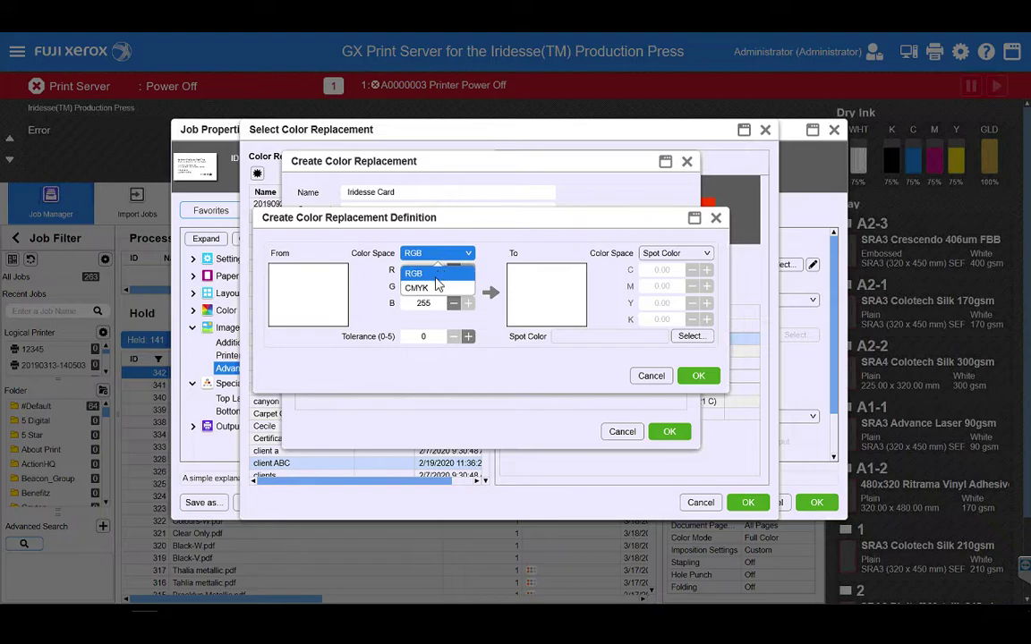
click(434, 288)
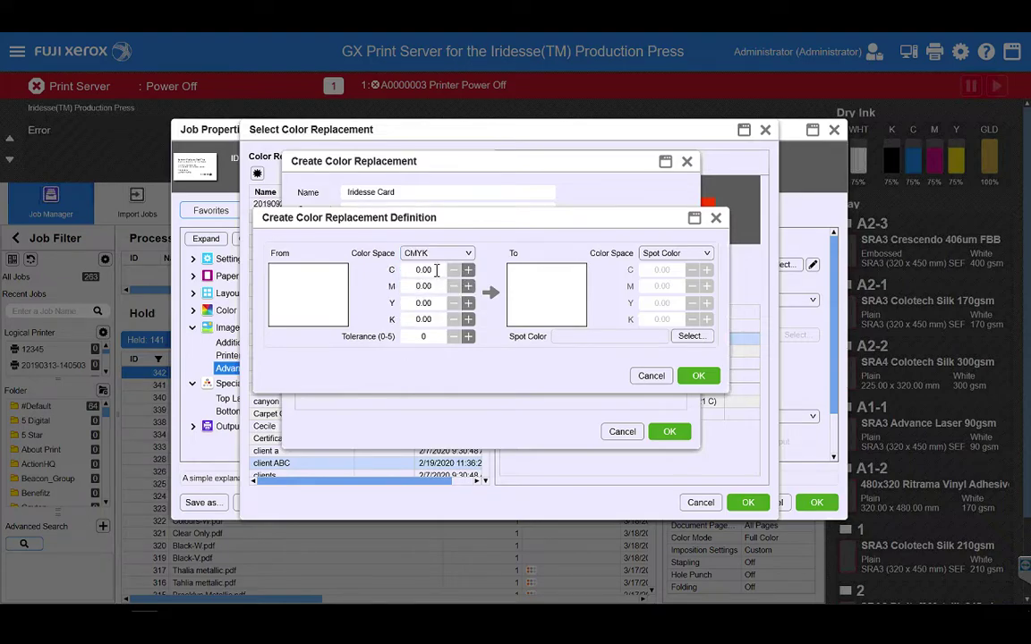
click(437, 270)
text(38)
key(Tab)
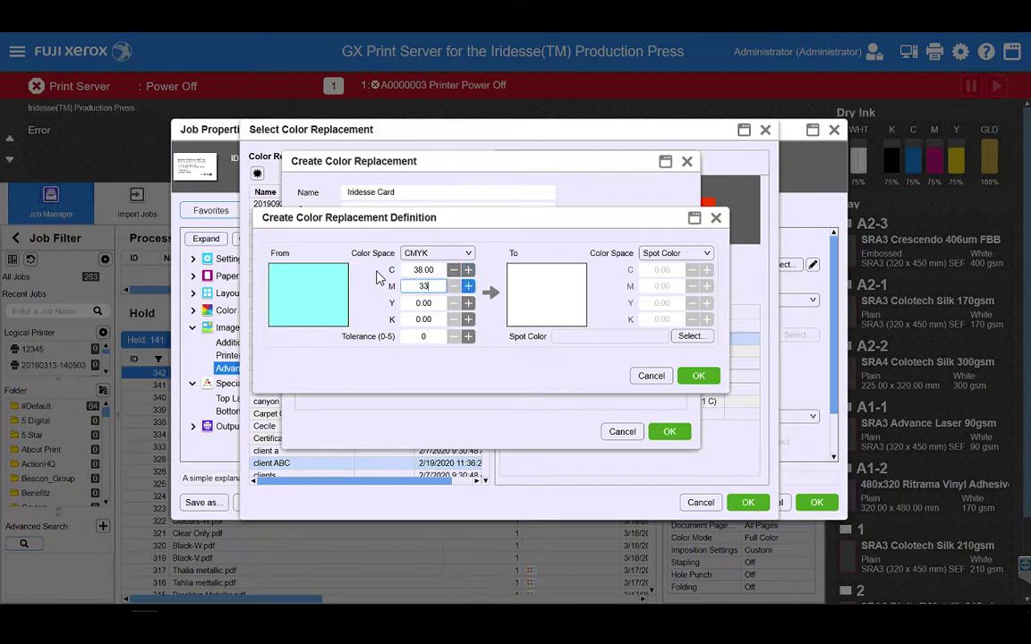
key(Tab)
text(90)
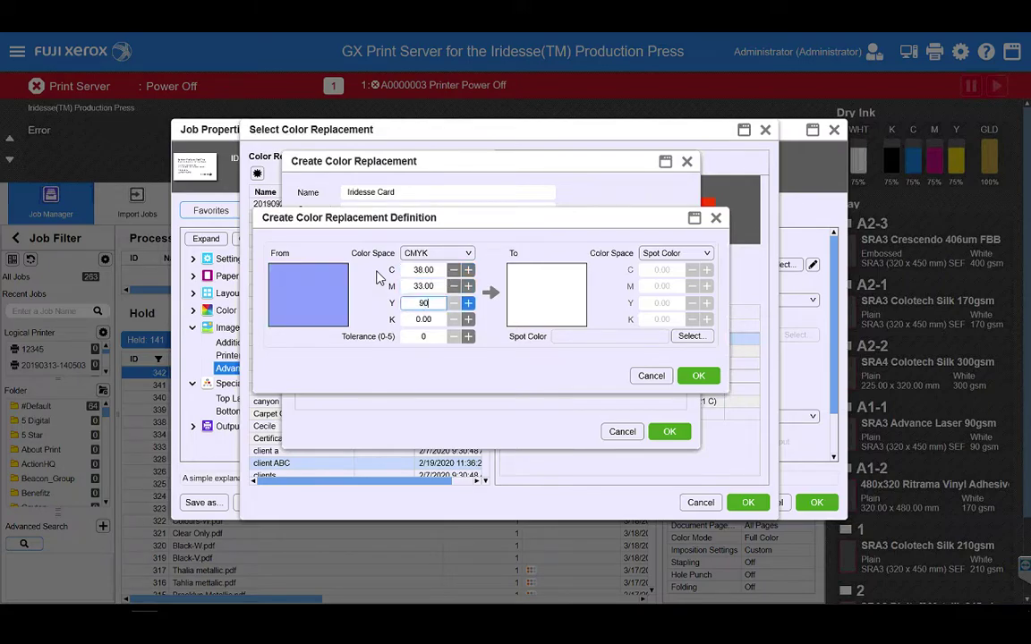
key(Tab)
text(5)
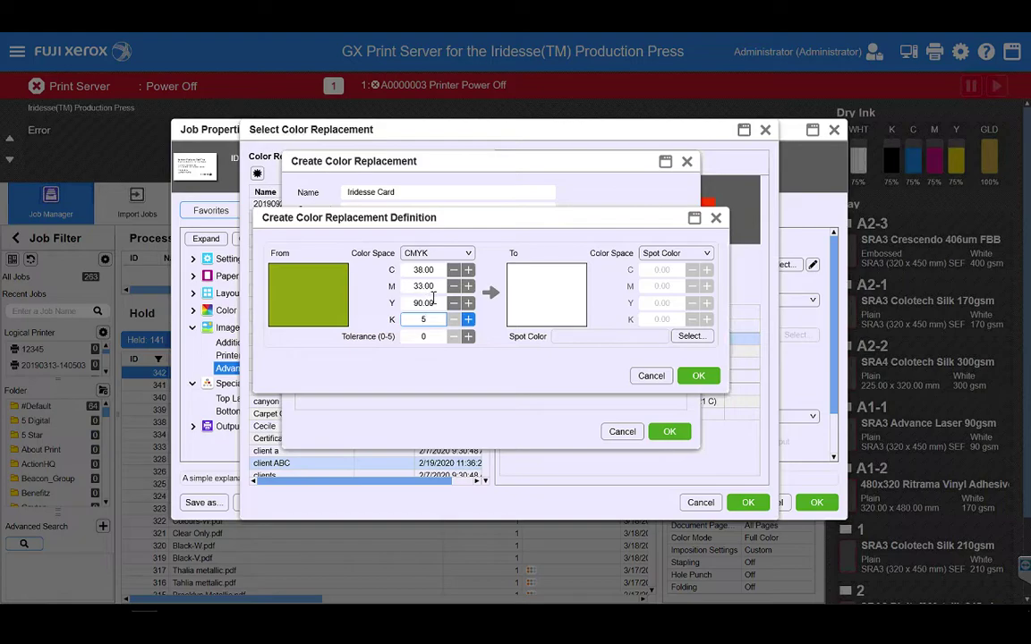
key(shift+Tab)
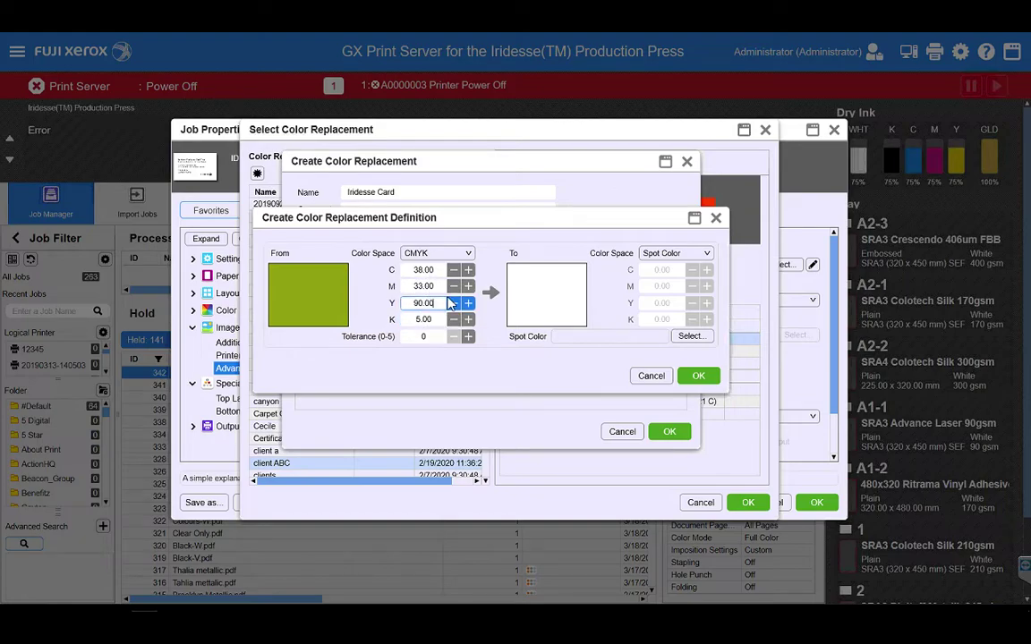
Set the second definition's target spot colour to Gold from the Specialty Color category and save the definition.
click(696, 337)
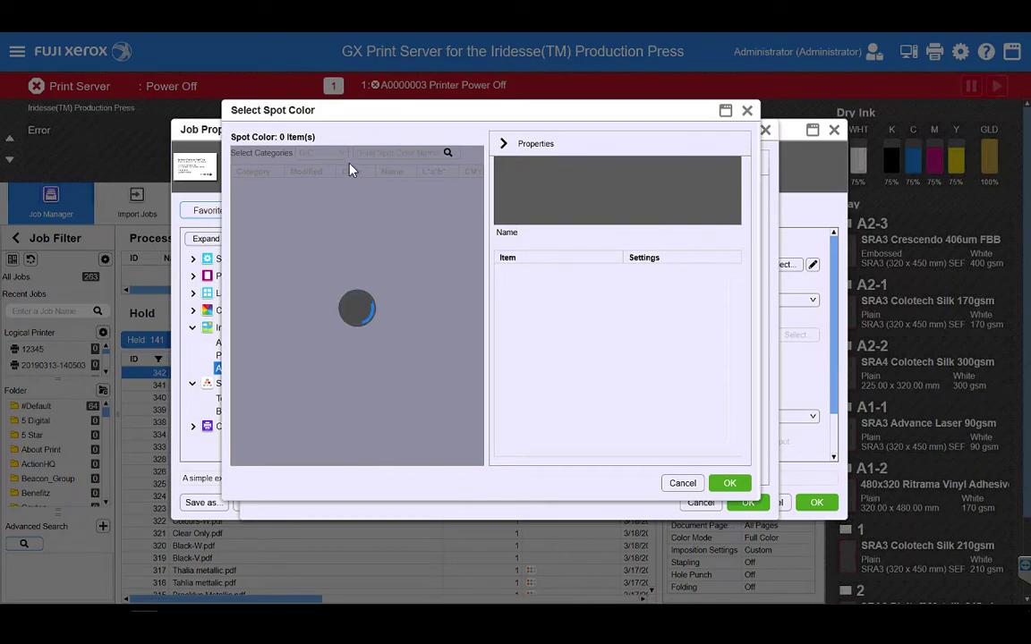
click(339, 153)
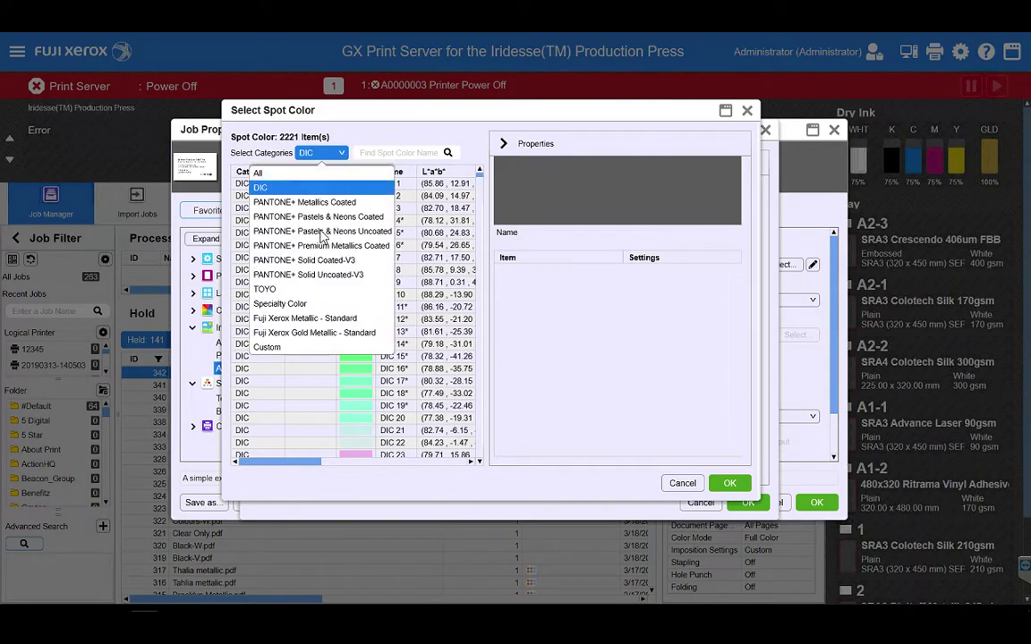
click(309, 306)
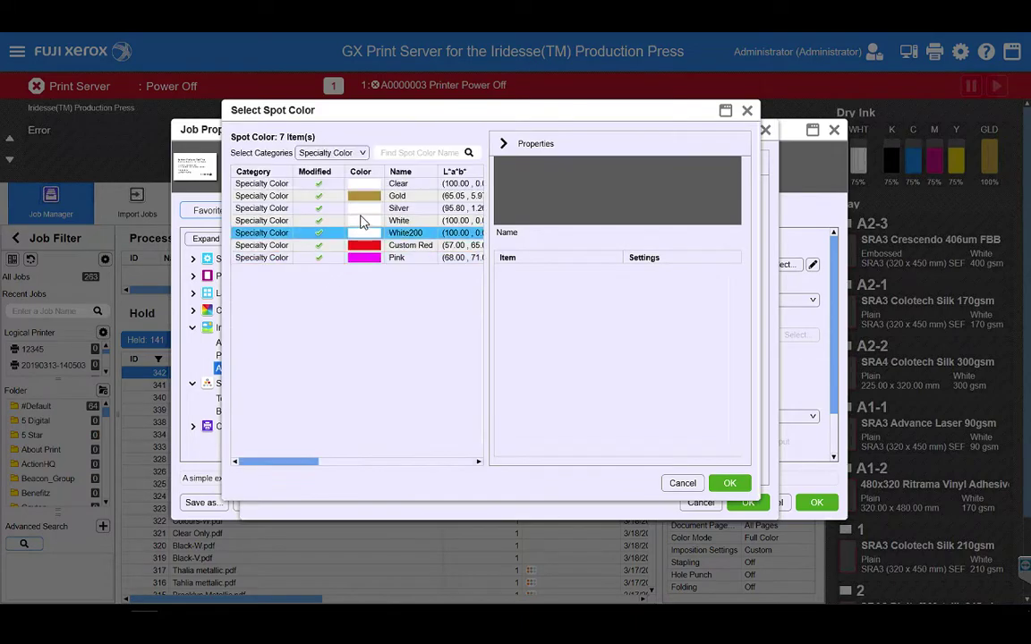
click(366, 201)
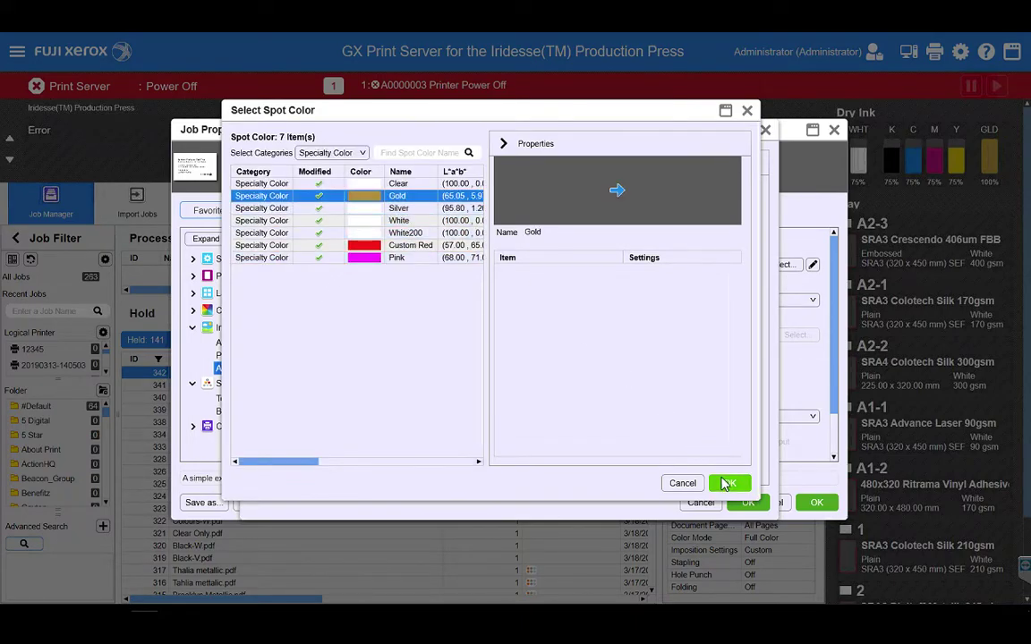
click(728, 483)
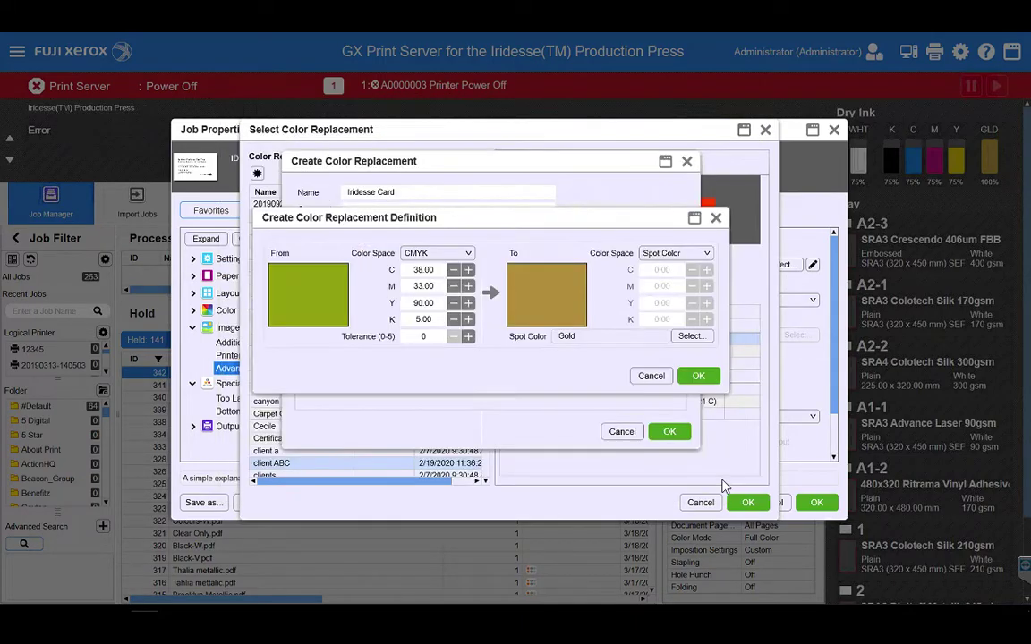
click(697, 376)
Widen the From column to show the full source values and save the Iridesse Card colour replacement.
drag(453, 269, 506, 269)
click(443, 283)
ctrl+click(537, 282)
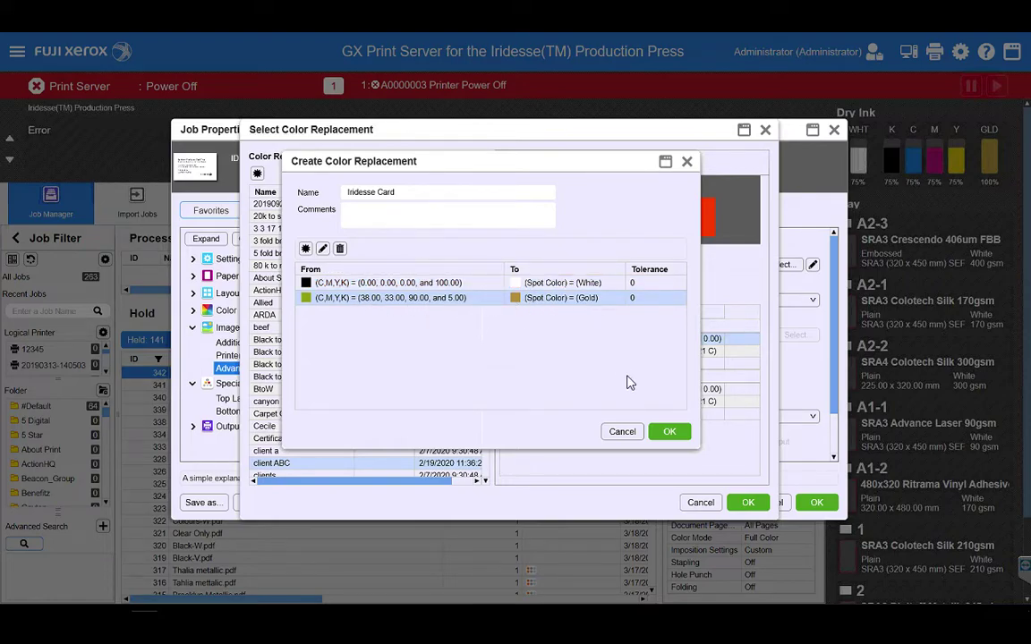
click(670, 433)
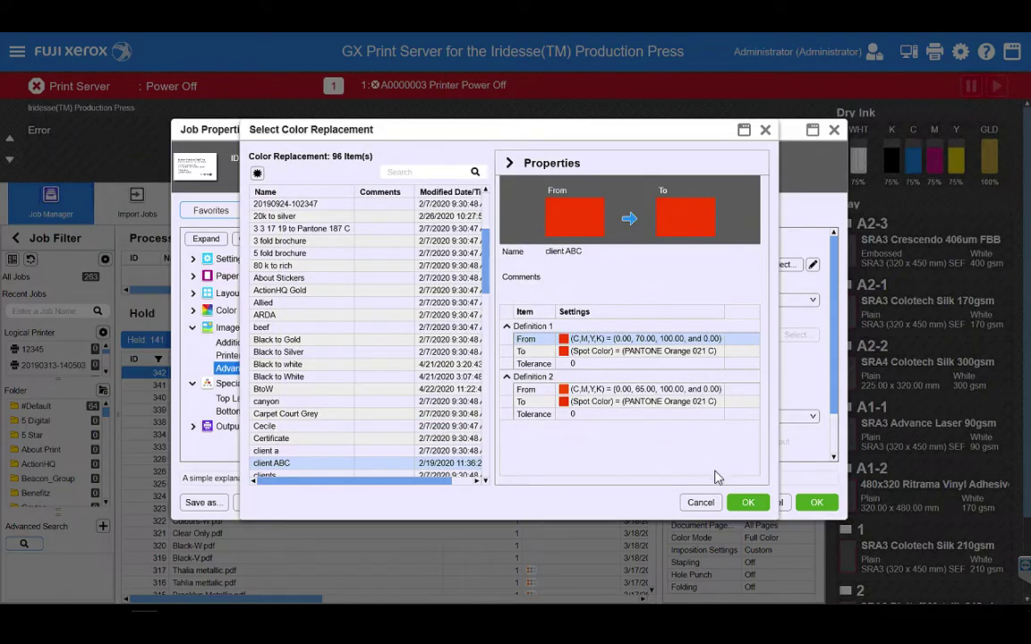
Assign the new colour replacement to the job and apply the job properties, allowing the existing RIP data to be deleted.
click(745, 503)
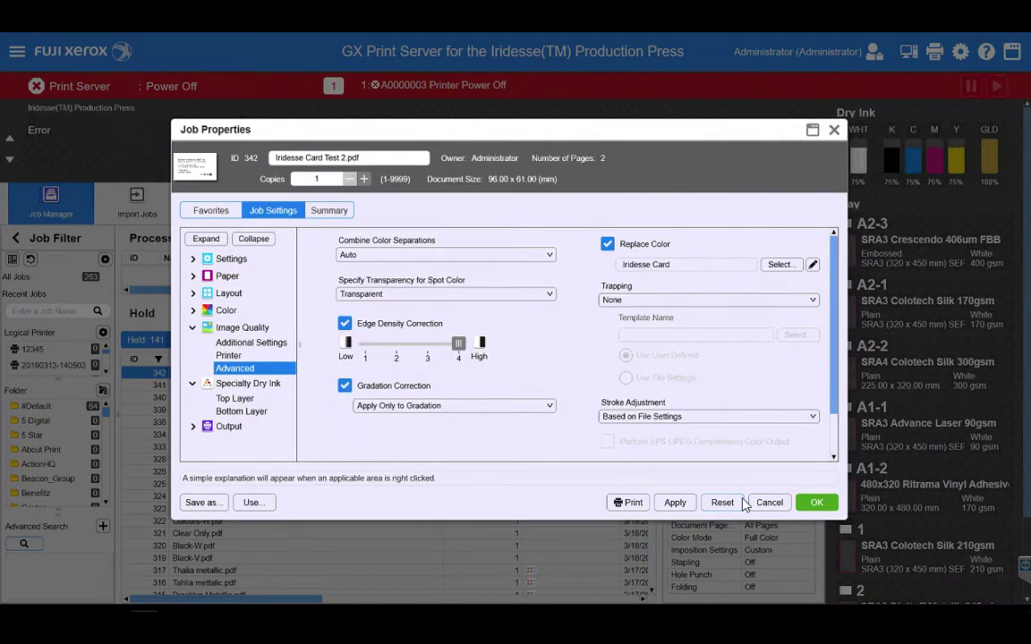
click(675, 503)
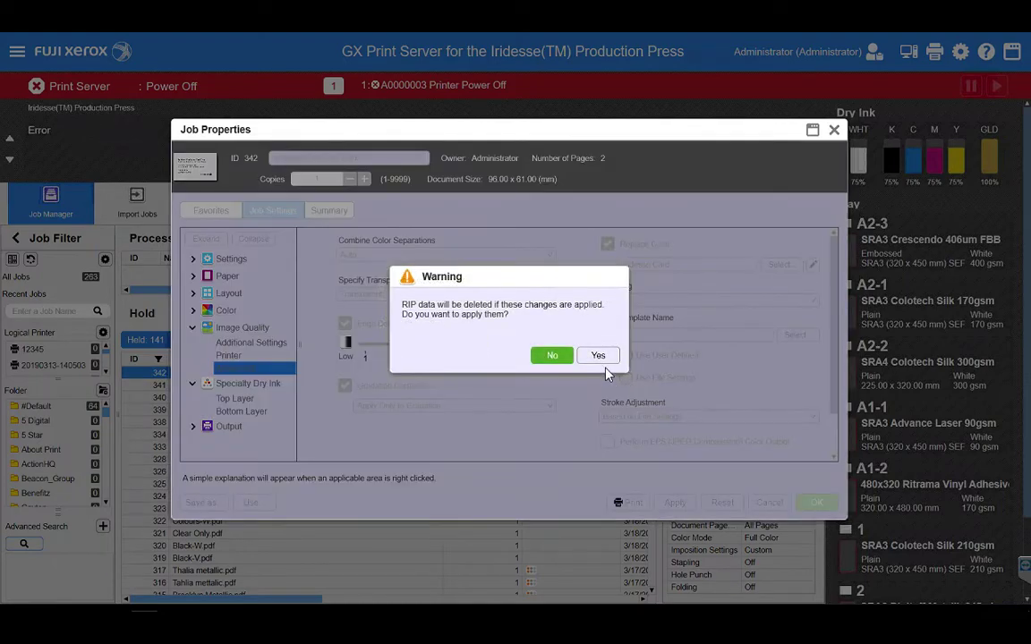
click(598, 357)
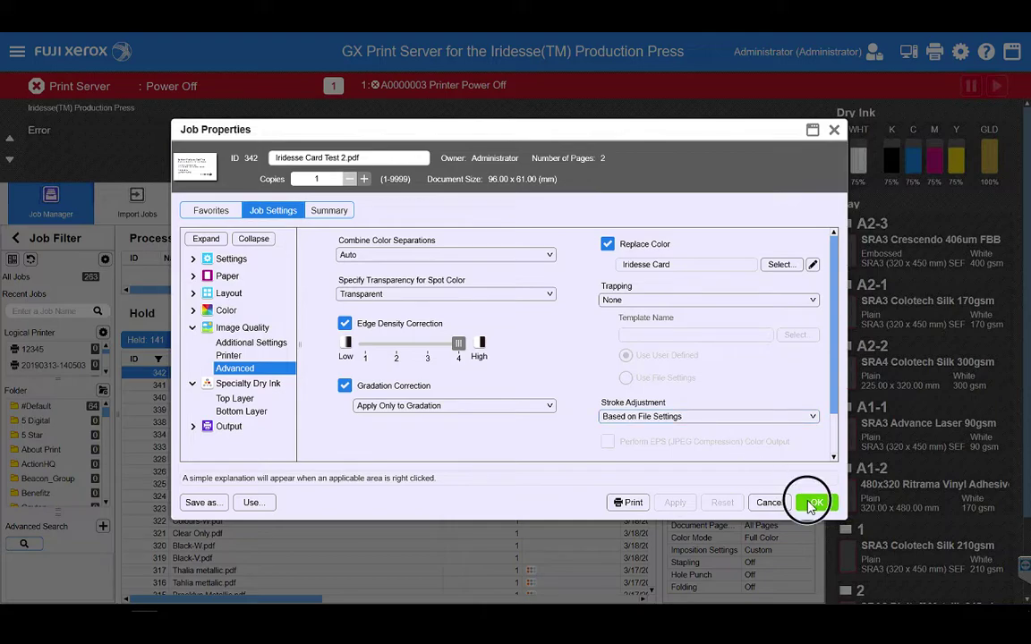
click(812, 503)
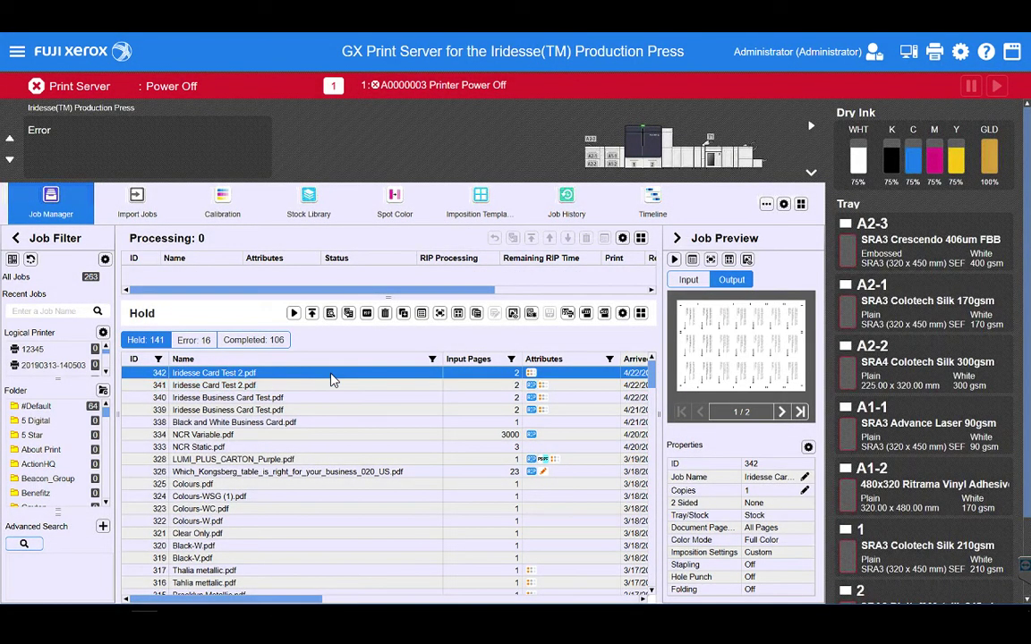
Open job 342, Iridesse Card Test 2.pdf, in the Raster Image Viewer and allow its RIP data to be created.
click(330, 376)
right_click(331, 374)
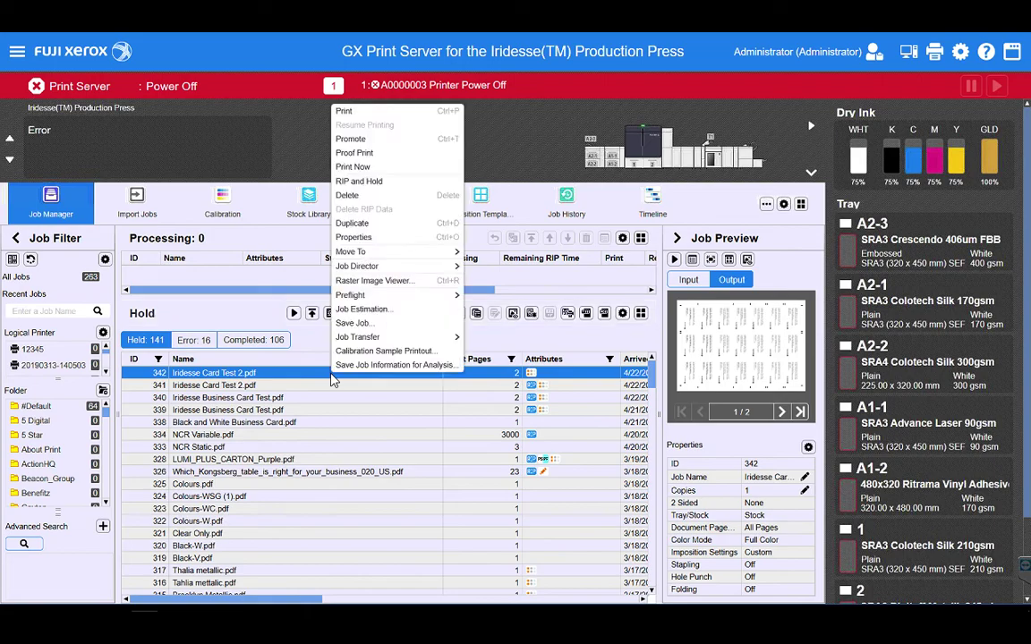
click(377, 283)
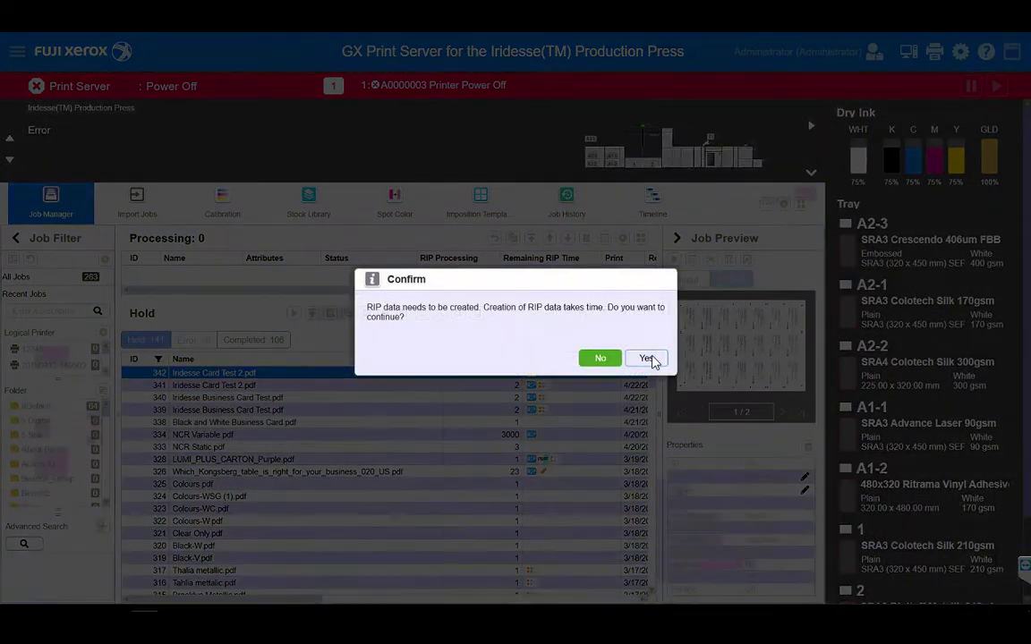
click(648, 359)
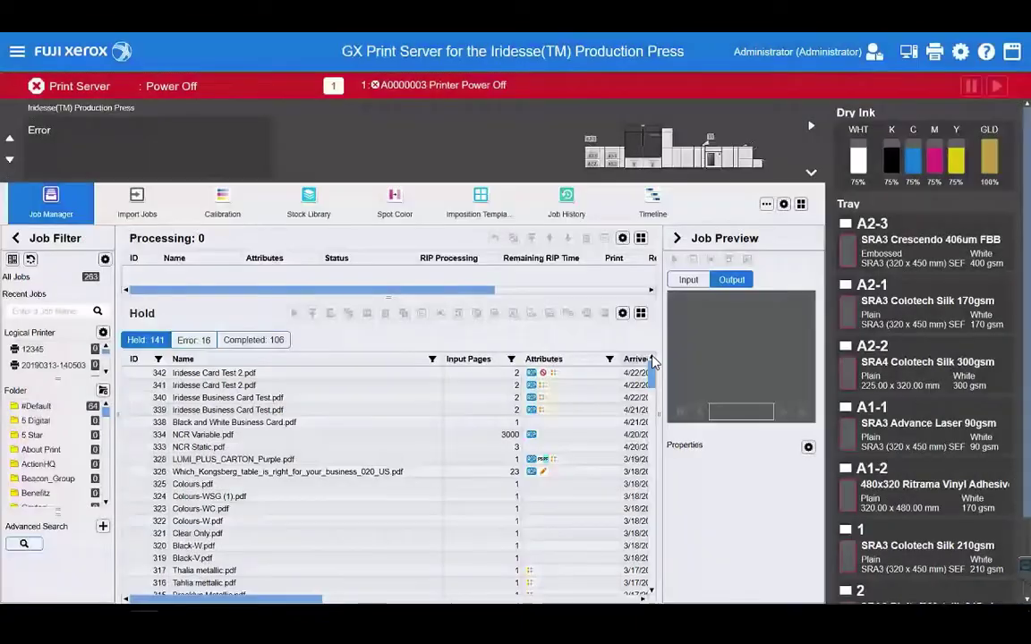
key(ctrl+a)
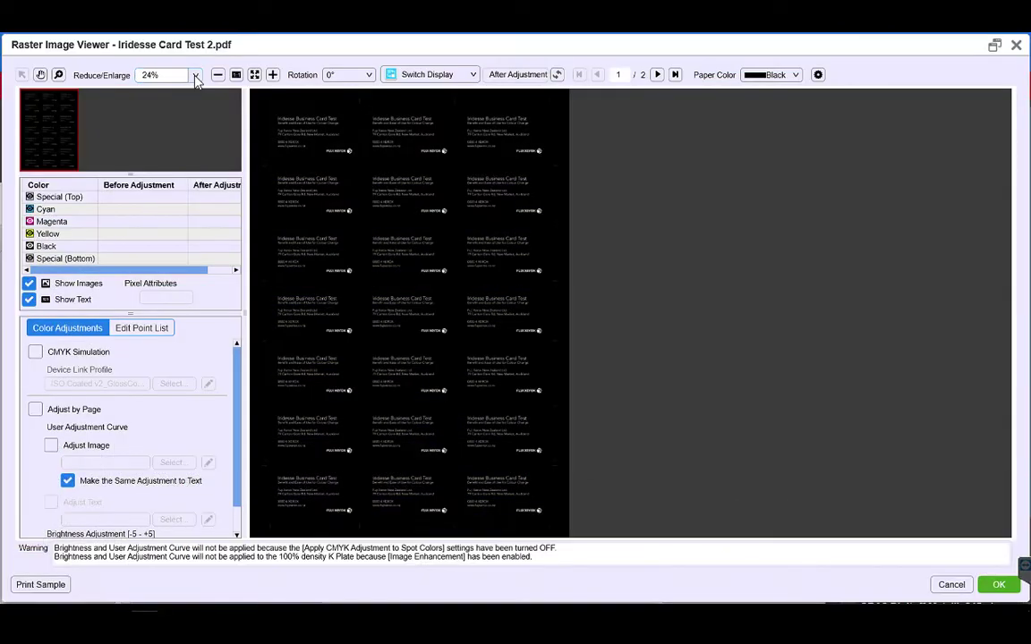
Check the card text, logos and ink separations across both pages of the raster preview at 100%, and close the viewer accepting its settings.
click(183, 75)
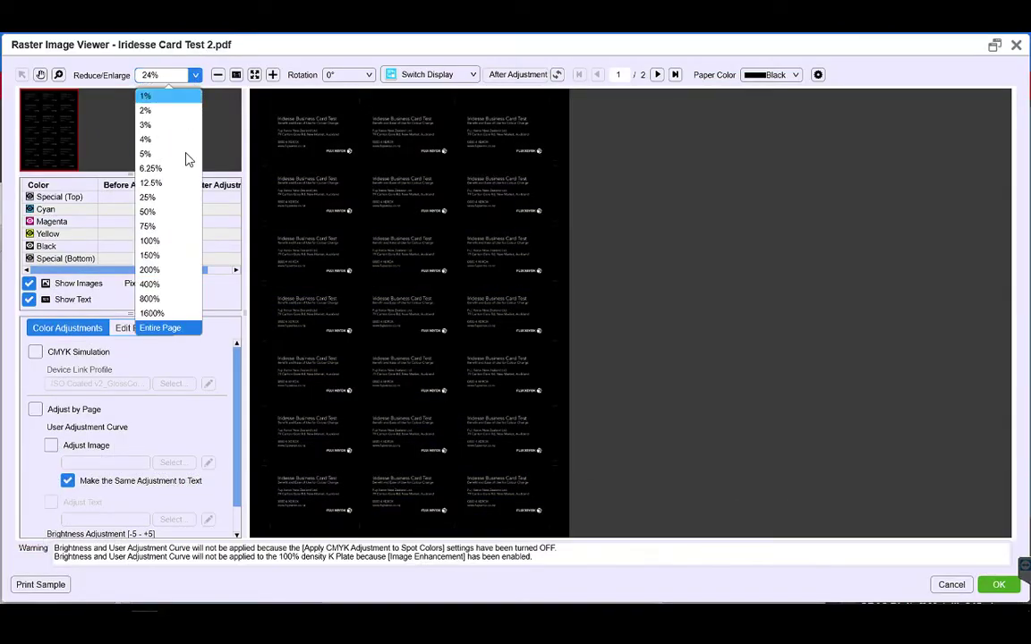
click(164, 242)
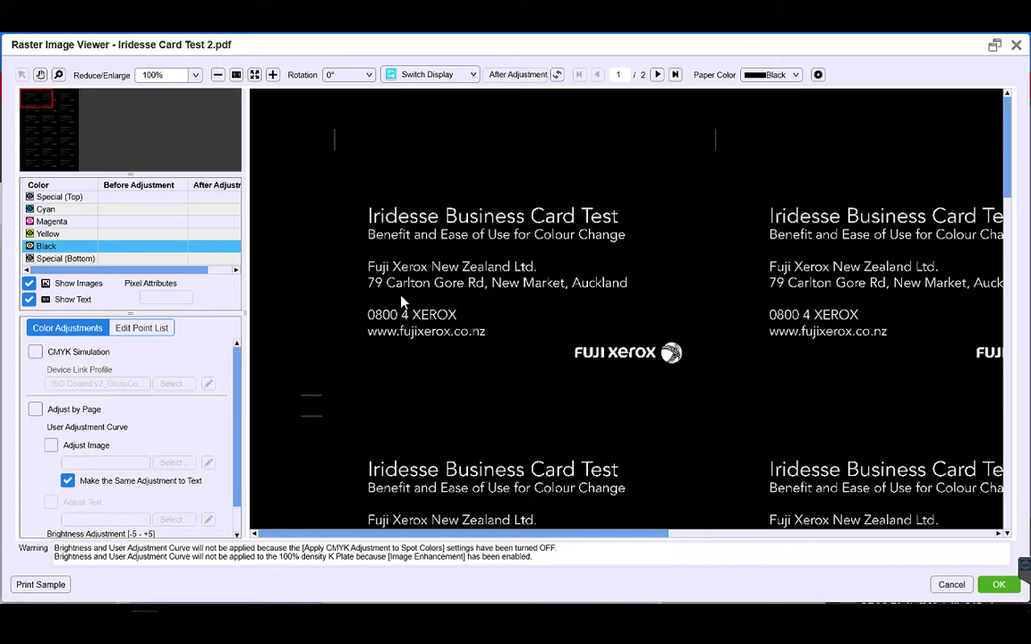
click(400, 298)
click(85, 259)
click(650, 381)
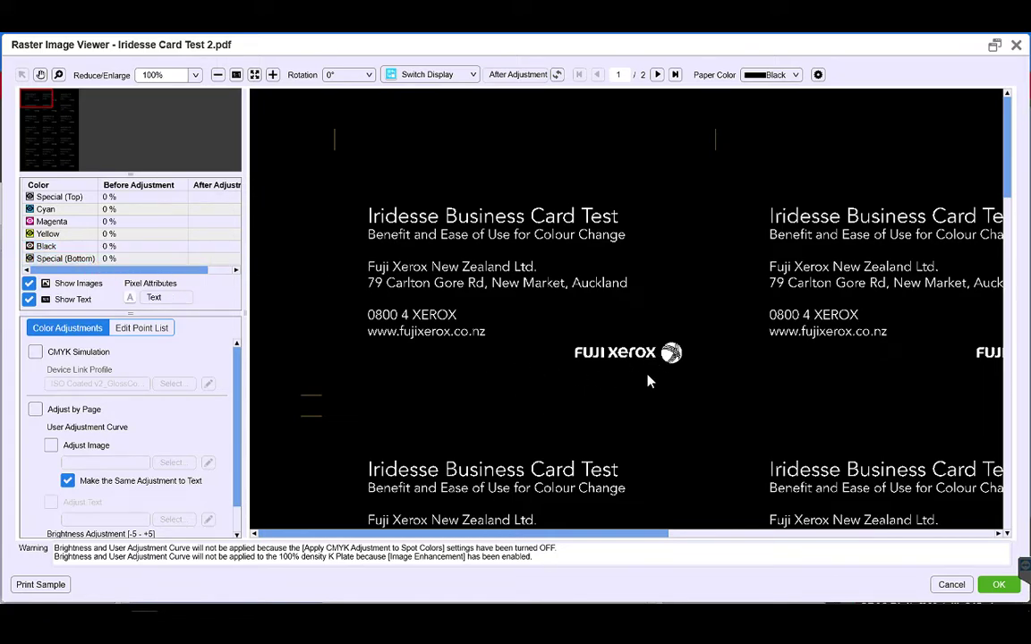
click(667, 359)
click(586, 134)
click(658, 76)
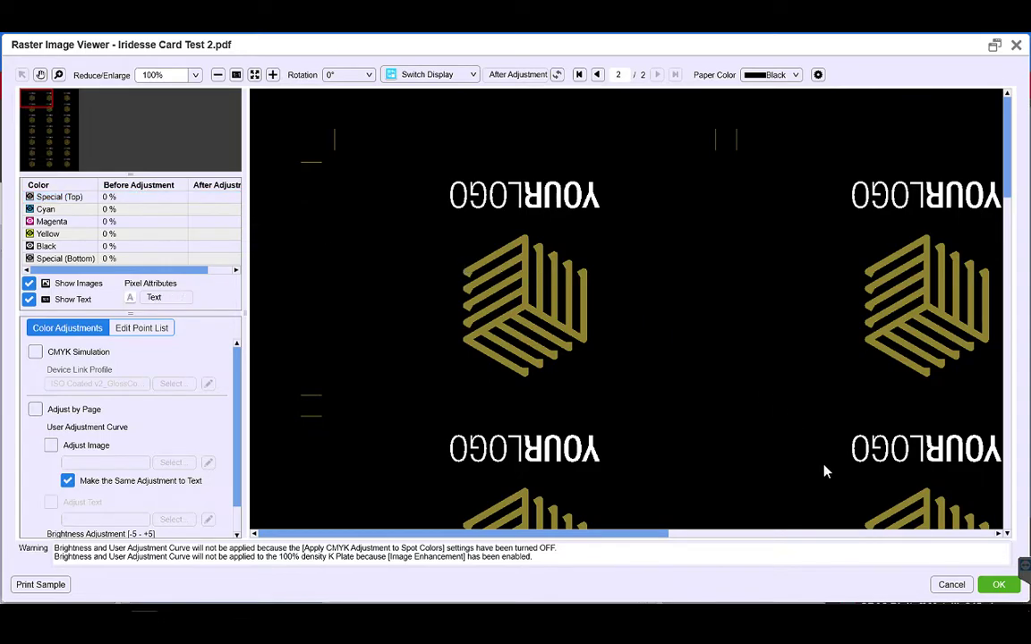
click(999, 586)
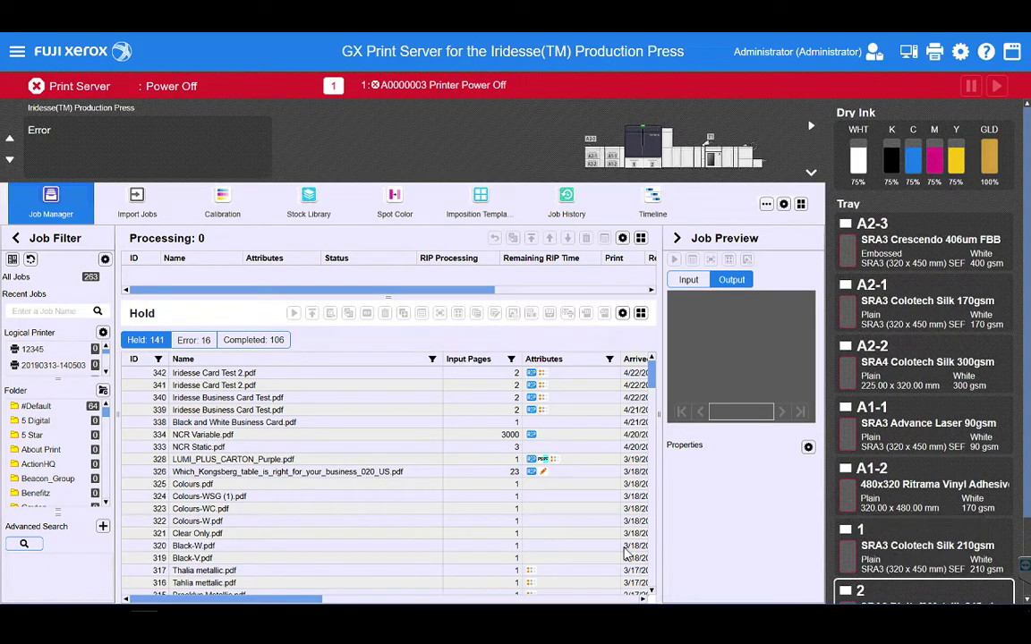
Select the held job LUMI_PLUS_CARTON_Purple.pdf.
click(278, 462)
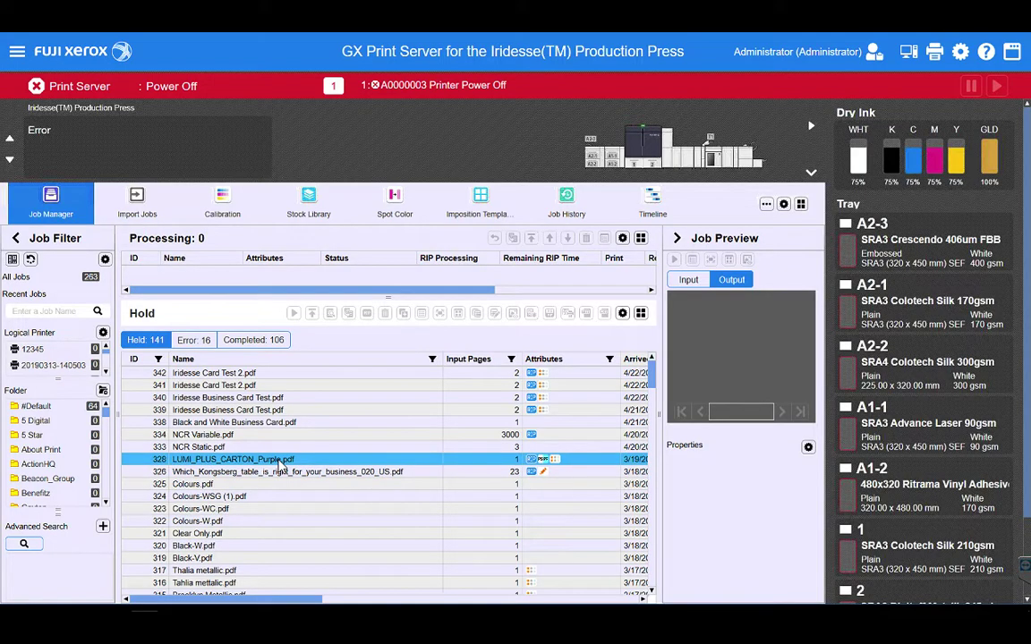